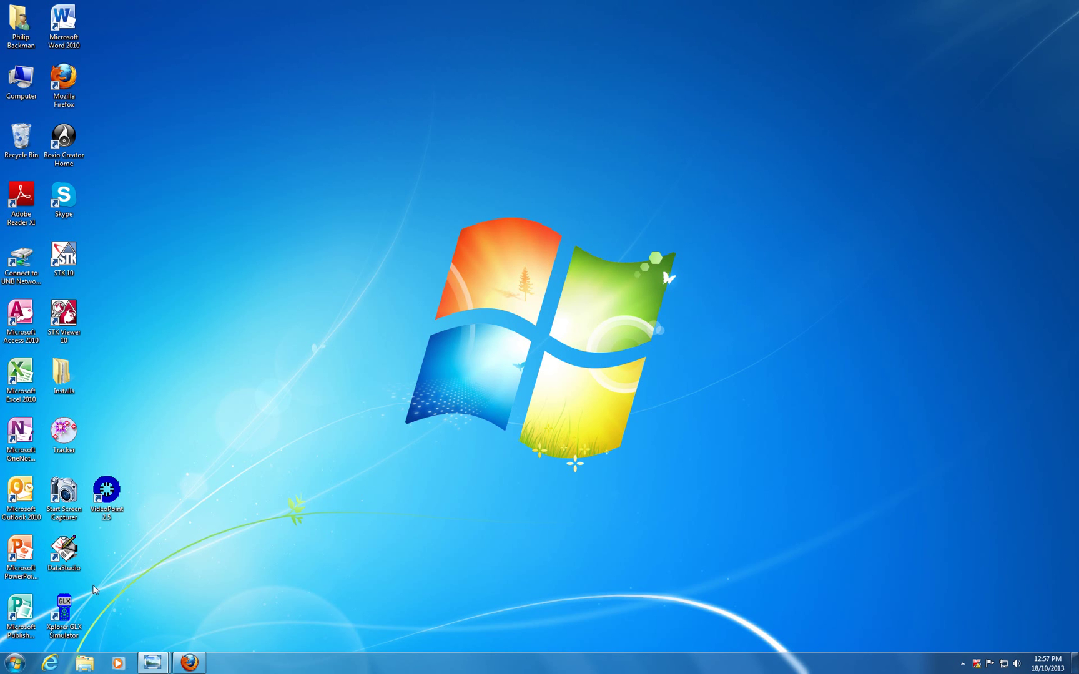
Step: Launch DataStudio from the DataStudio folder among the installed programs
{"action": "left_click", "coordinate": [16, 665]}
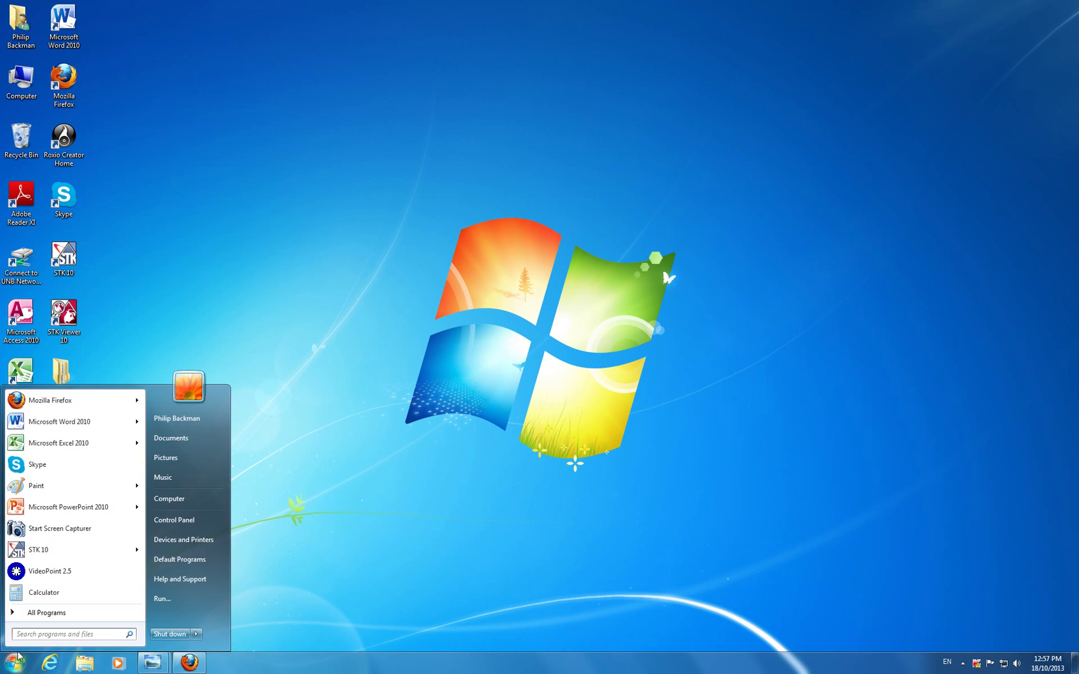
{"action": "left_click", "coordinate": [49, 614]}
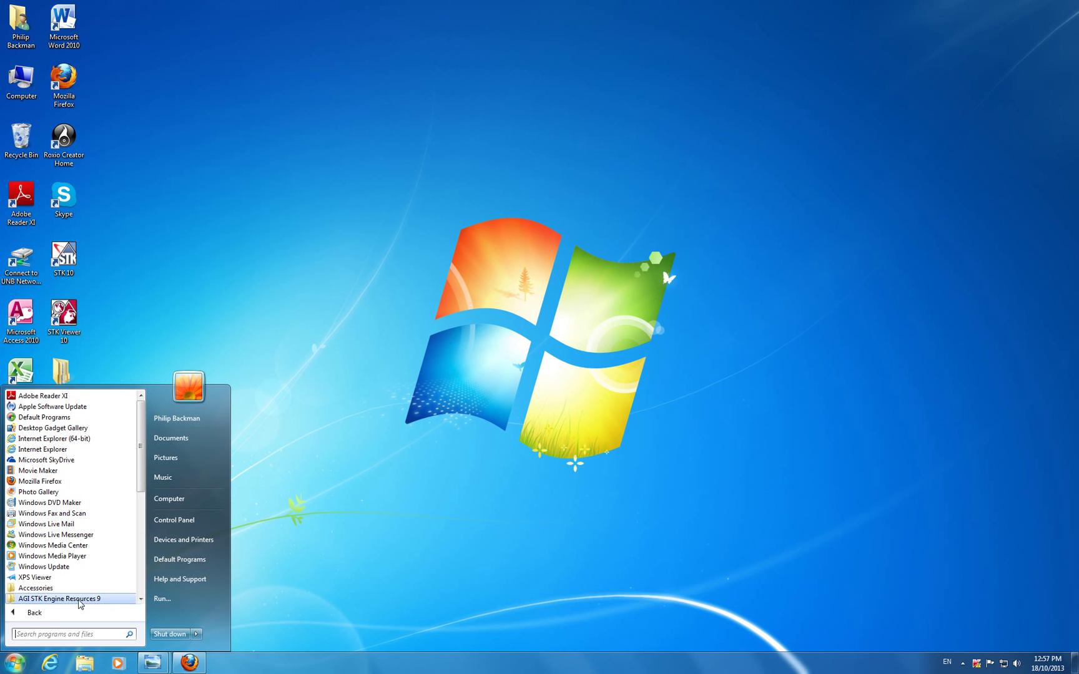
{"action": "left_click", "coordinate": [141, 599]}
{"action": "left_click", "coordinate": [143, 600]}
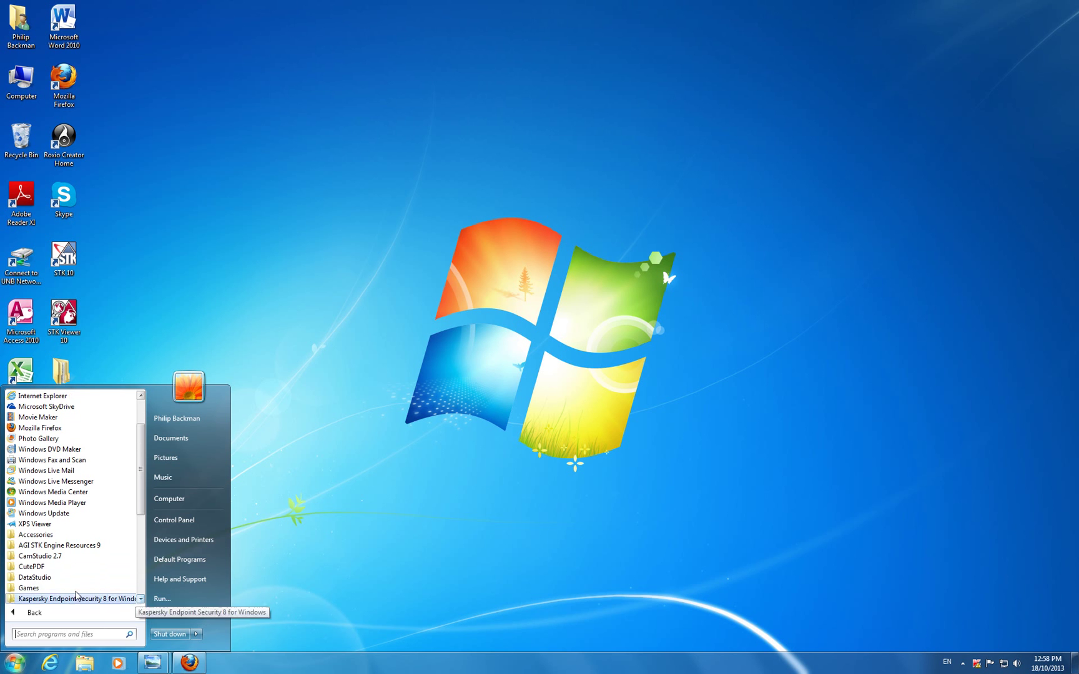
{"action": "left_click", "coordinate": [39, 579]}
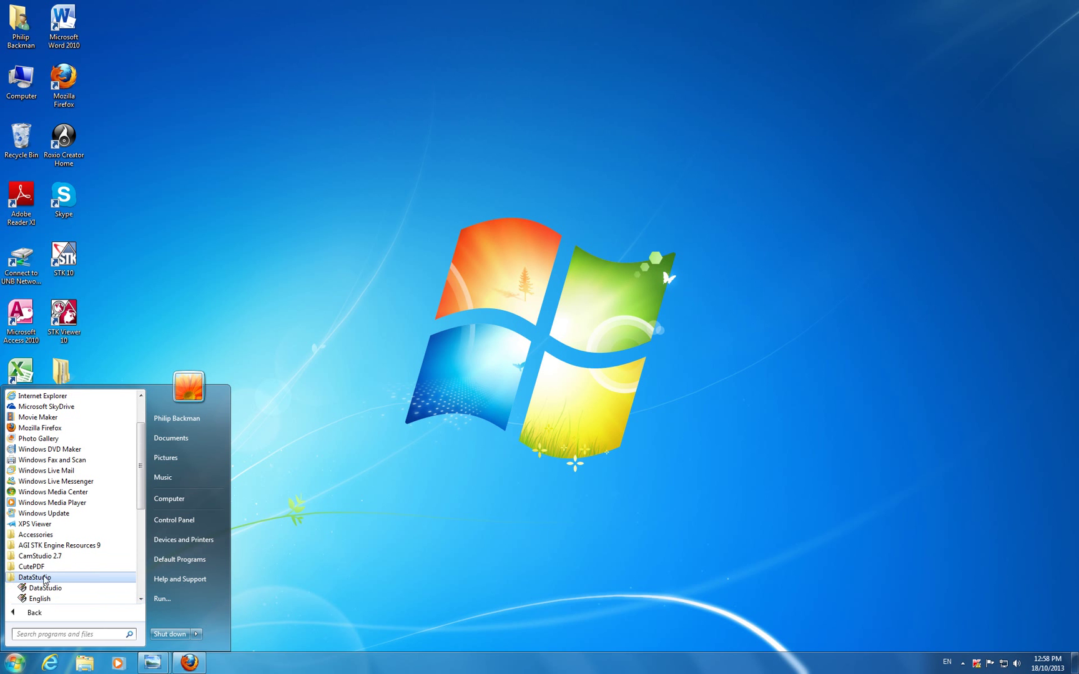
{"action": "left_click", "coordinate": [51, 588]}
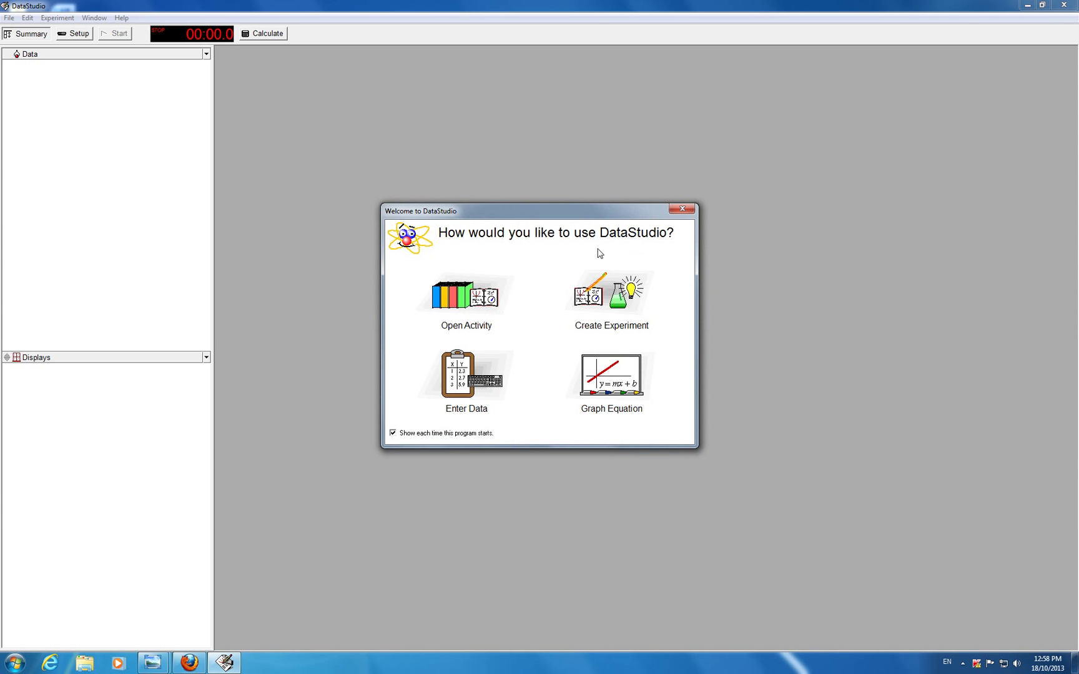
Step: Create a new experiment and choose ScienceWorkshop 500 as its interface
{"action": "left_click", "coordinate": [627, 305]}
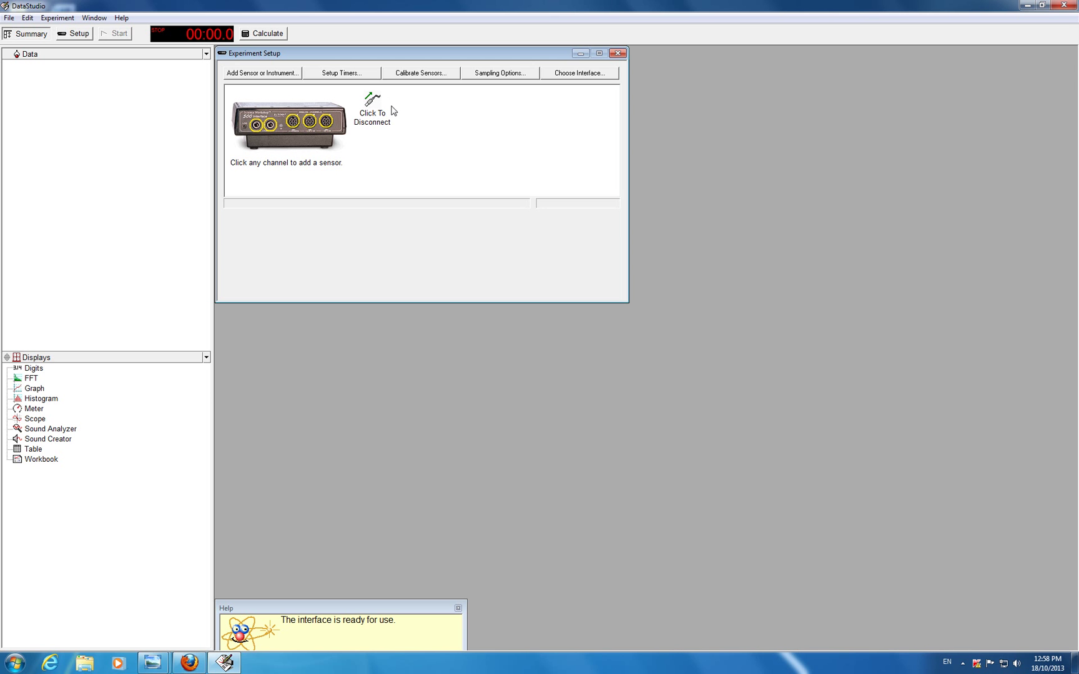
{"action": "left_click", "coordinate": [563, 75]}
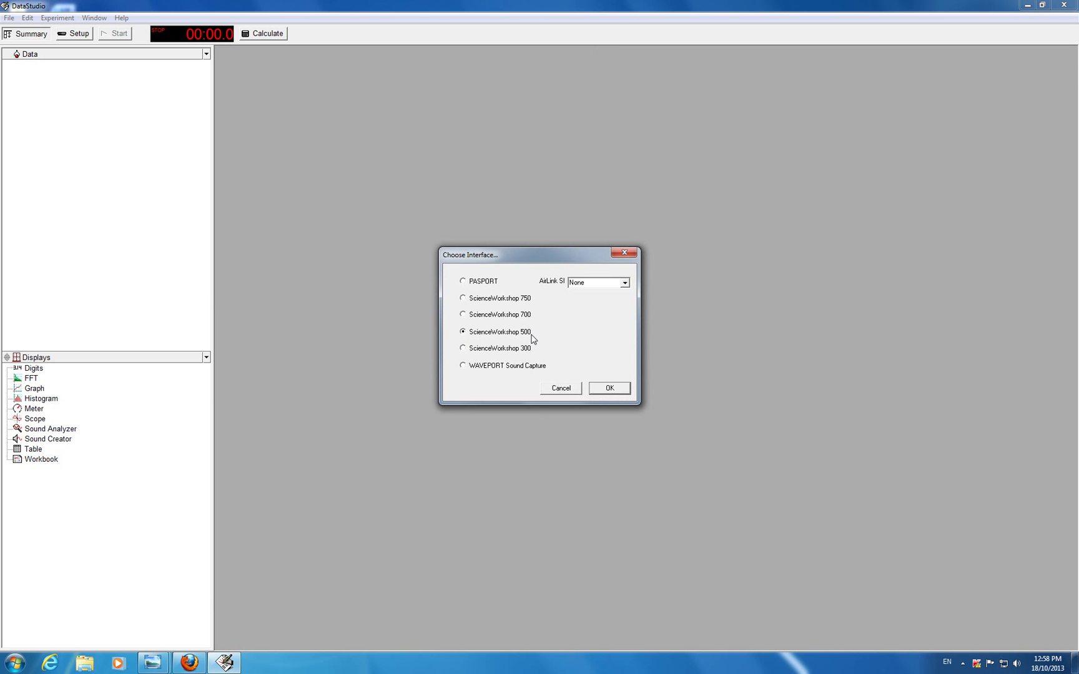
{"action": "left_click", "coordinate": [609, 388]}
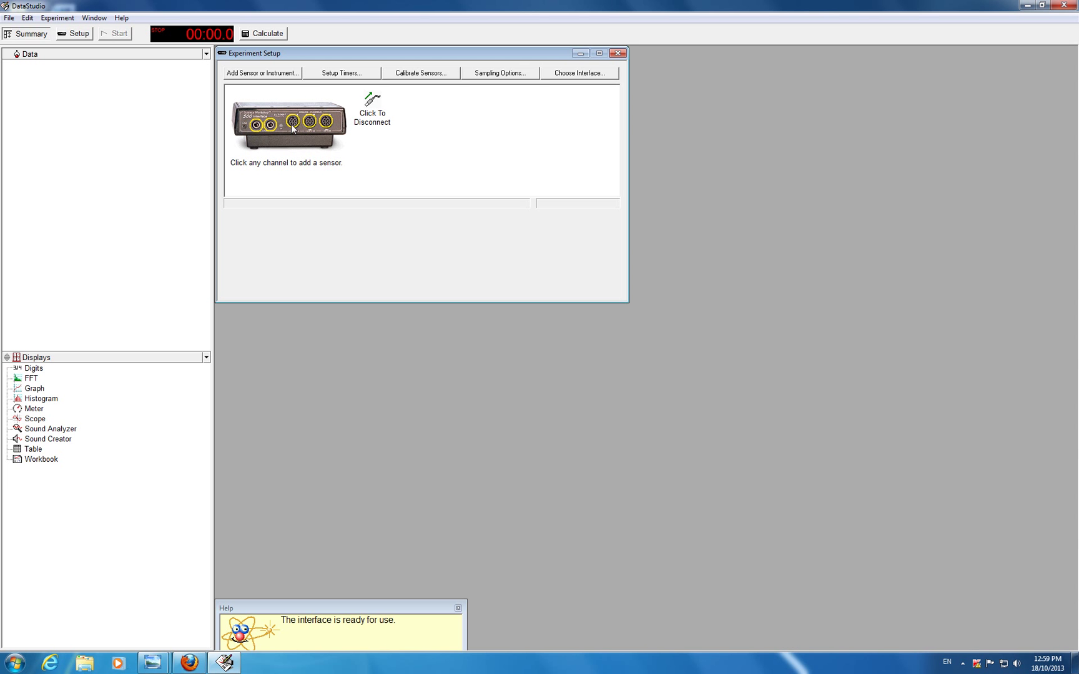
Step: Examine the sensor wiring in the photo IMG_0122 in Windows Photo Viewer and minimise the photo
{"action": "left_click", "coordinate": [153, 663]}
{"action": "left_click", "coordinate": [208, 618]}
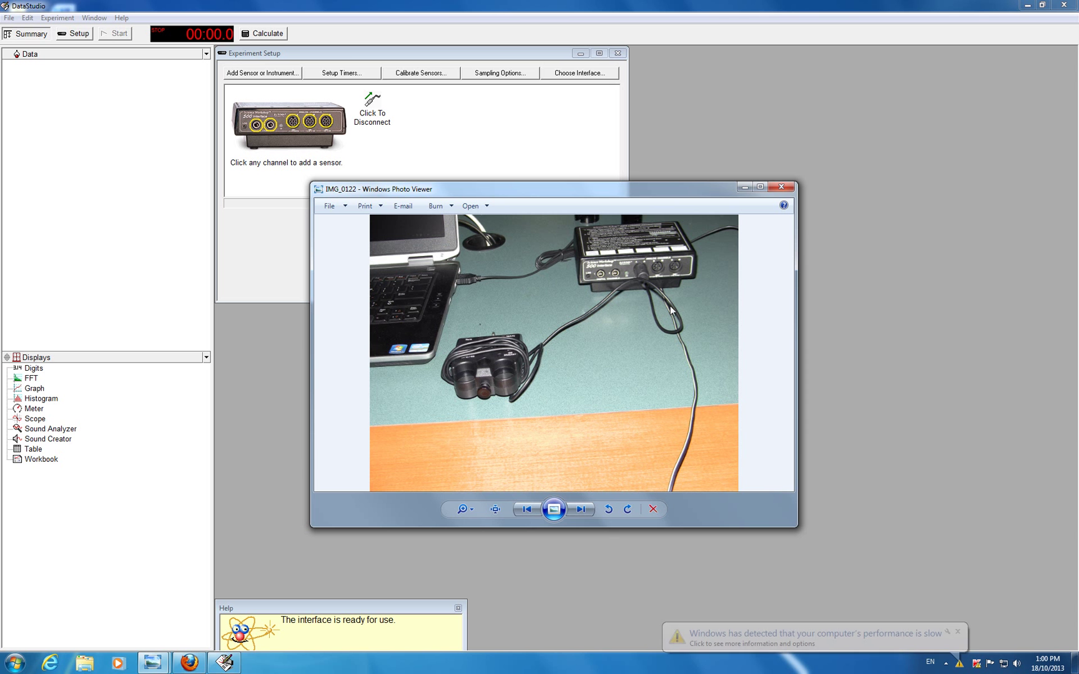
{"action": "left_click", "coordinate": [744, 185]}
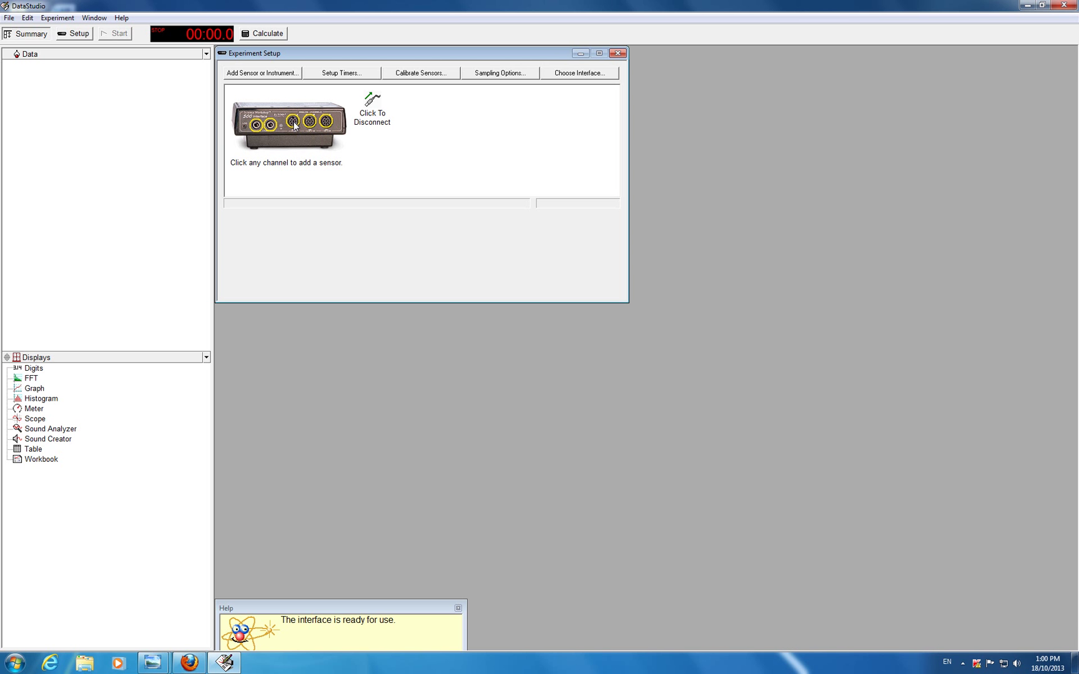
Step: Add a Force Sensor to the first analog channel of the interface
{"action": "left_click", "coordinate": [294, 125]}
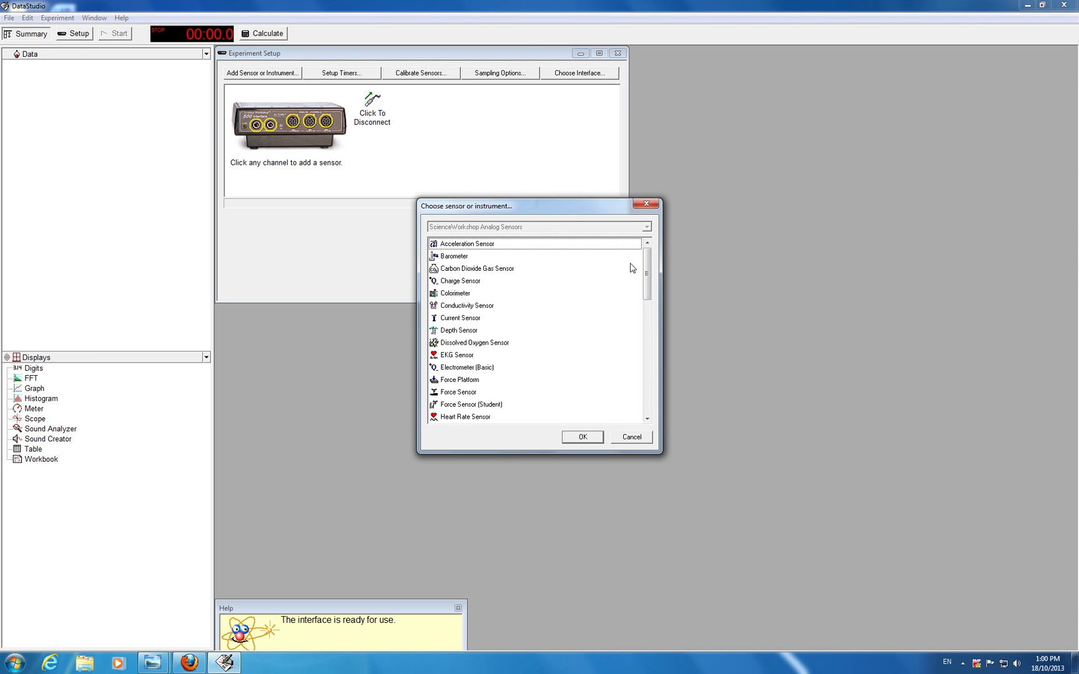
{"action": "left_click_drag", "start_coordinate": [649, 268], "coordinate": [652, 304]}
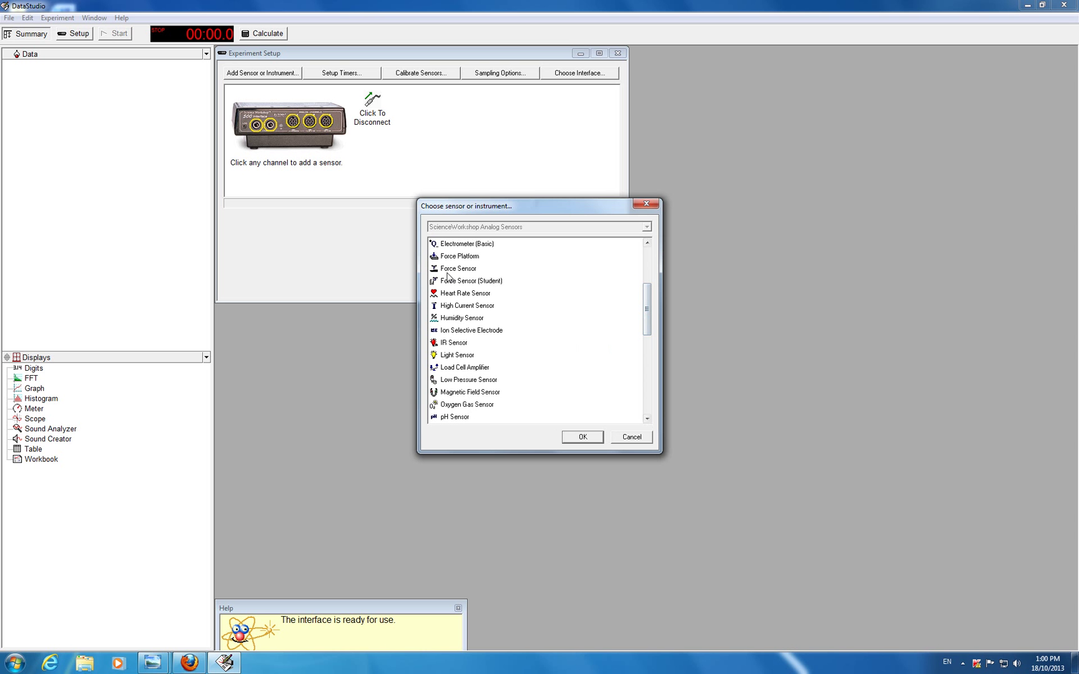
{"action": "left_click", "coordinate": [467, 271]}
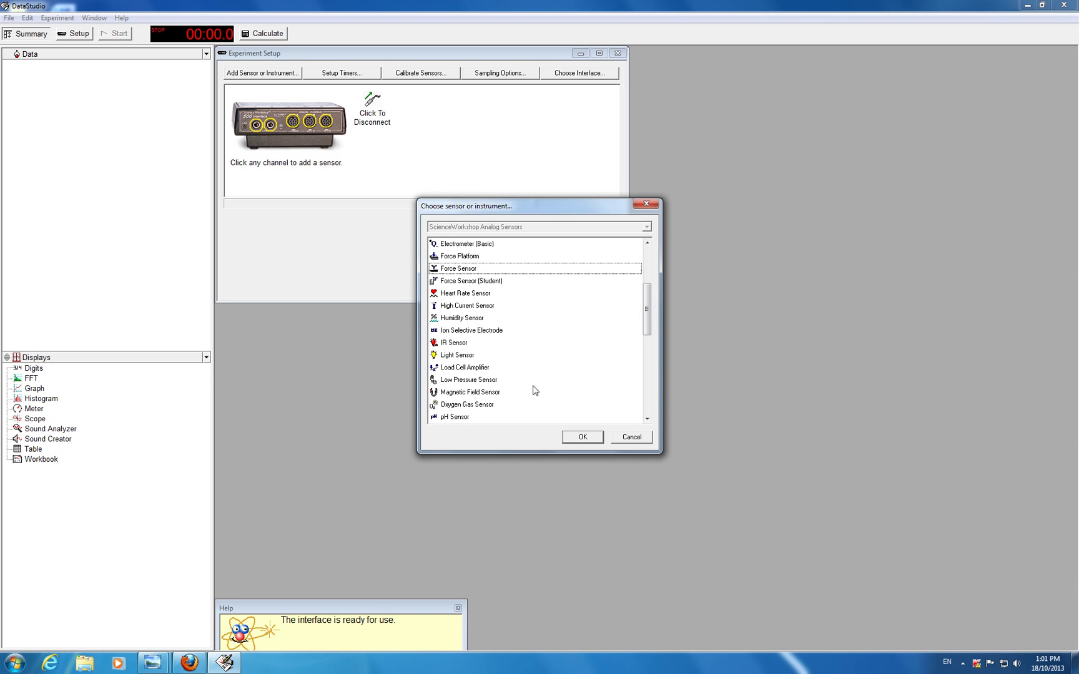
{"action": "left_click", "coordinate": [583, 437]}
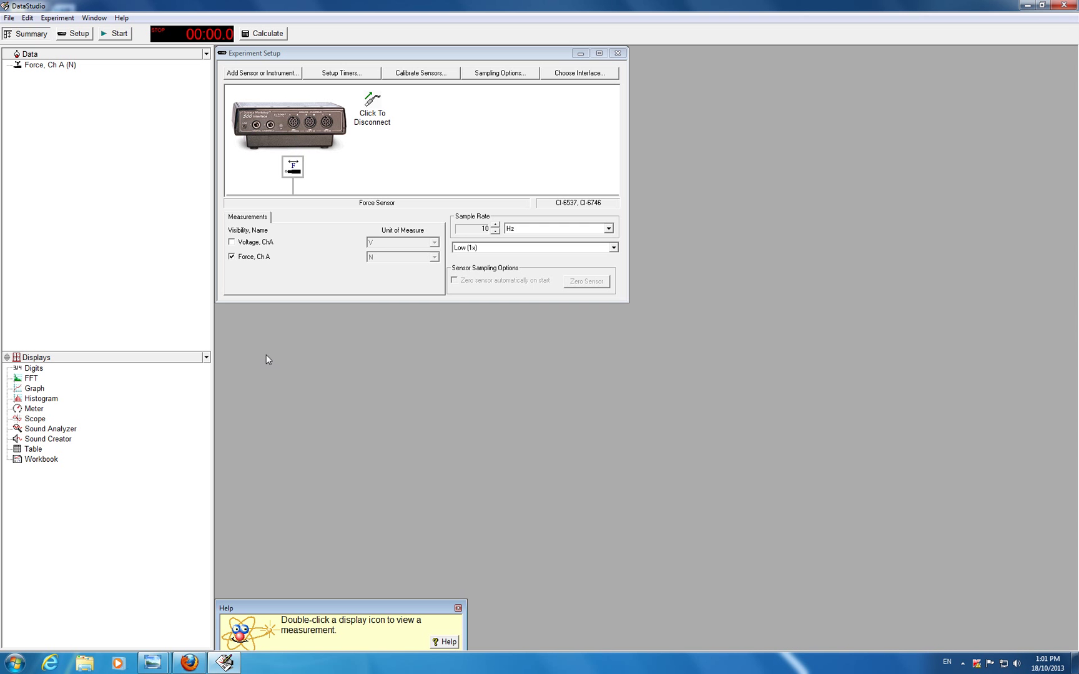
Step: Check the wiring photo IMG_0122 again, close it, and set the force sensor's sample rate to 20 Hz
{"action": "mouse_move", "coordinate": [152, 661]}
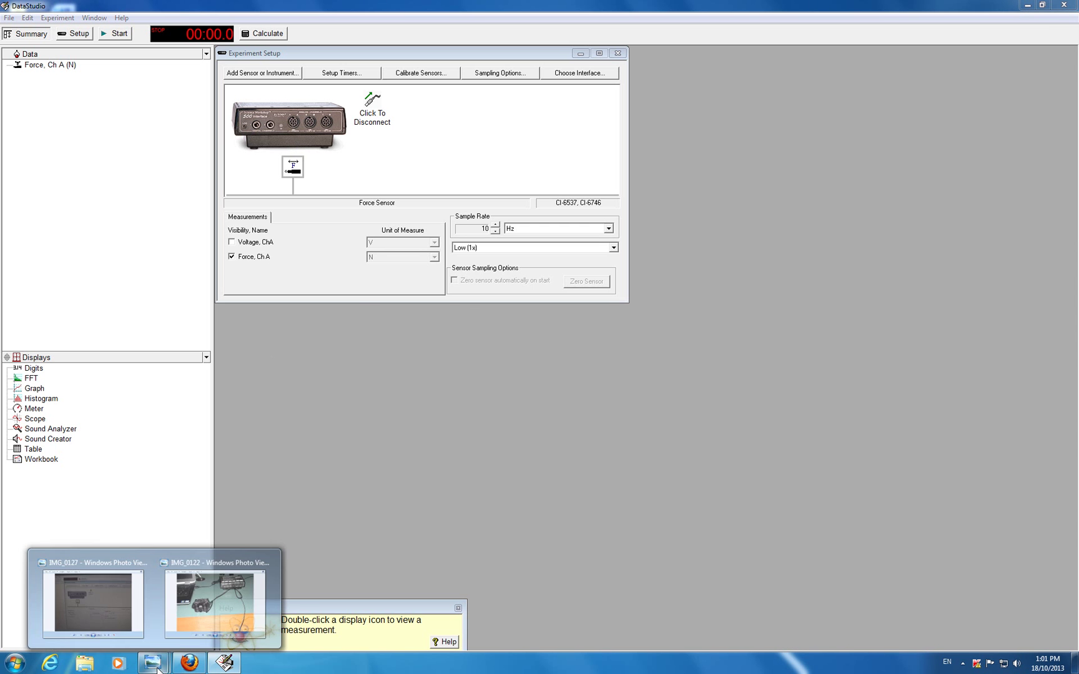
{"action": "left_click", "coordinate": [195, 620]}
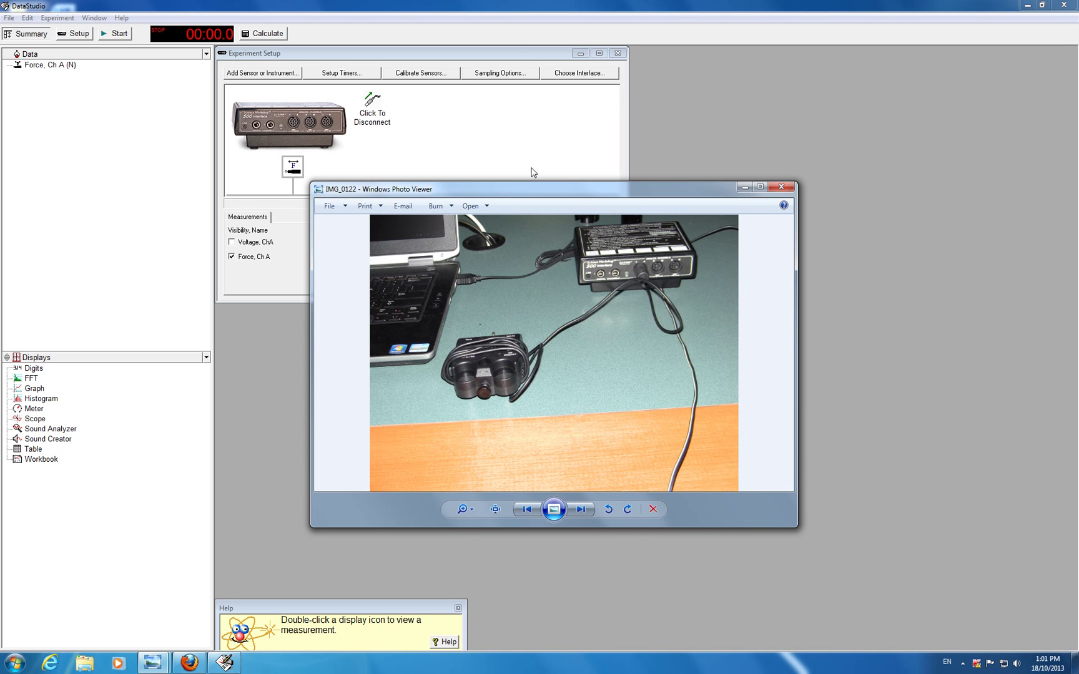
{"action": "left_click", "coordinate": [781, 187]}
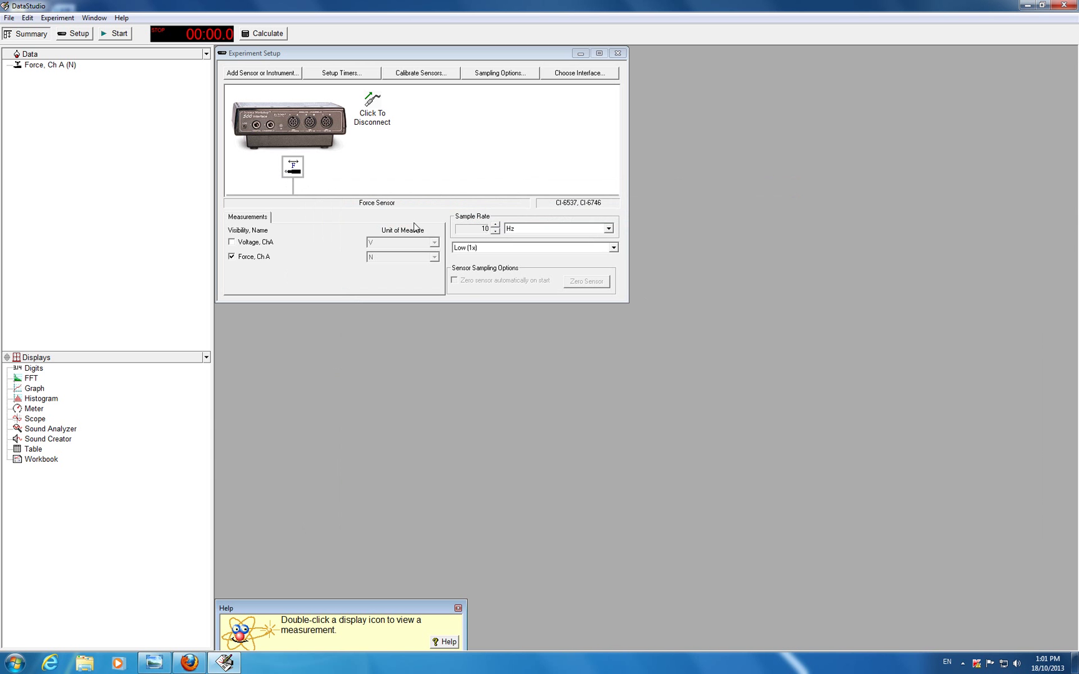
{"action": "left_click", "coordinate": [495, 225]}
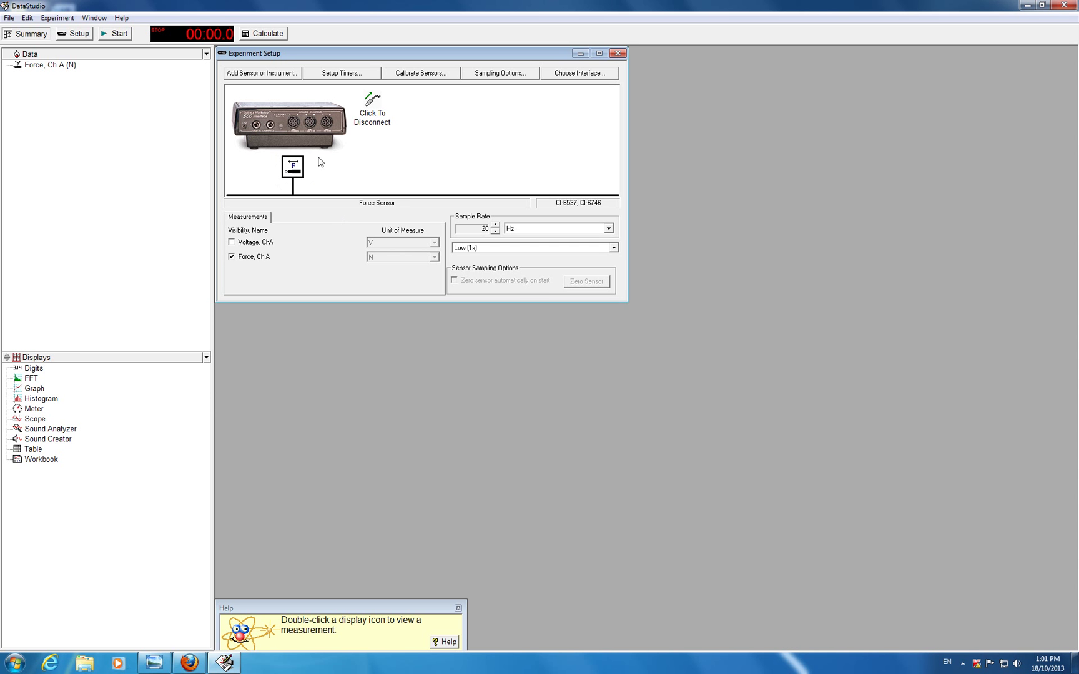
{"action": "left_click", "coordinate": [427, 74]}
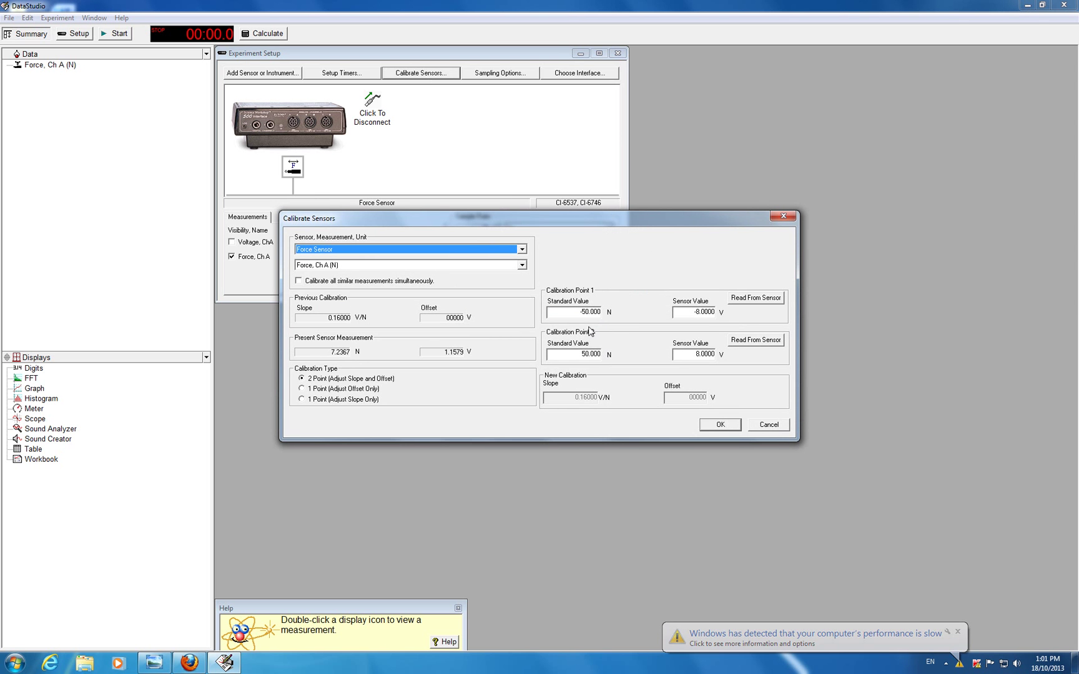
{"action": "left_click", "coordinate": [582, 309]}
{"action": "type", "text": "-"}
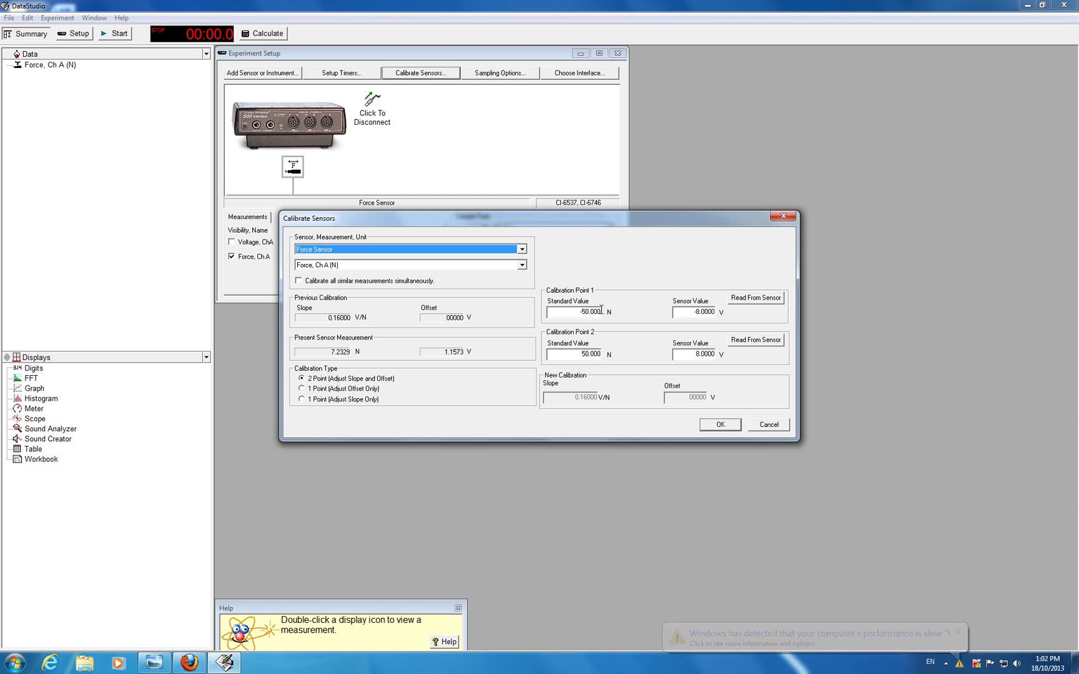
{"action": "key", "text": "BackSpace"}
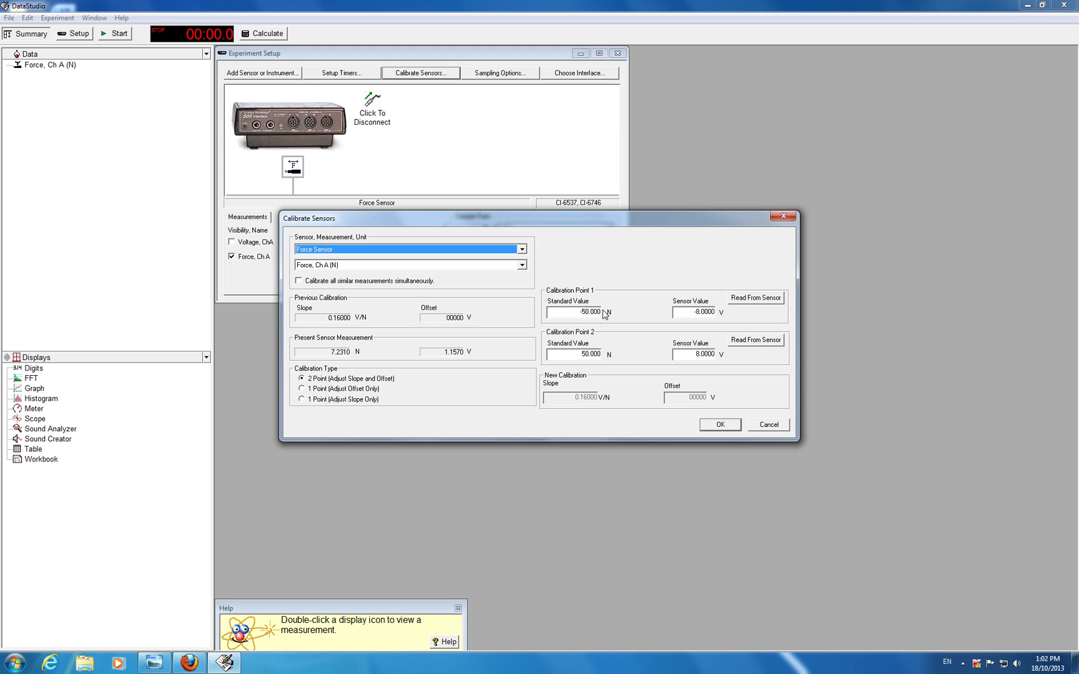
{"action": "left_click", "coordinate": [580, 312]}
{"action": "type", "text": "-"}
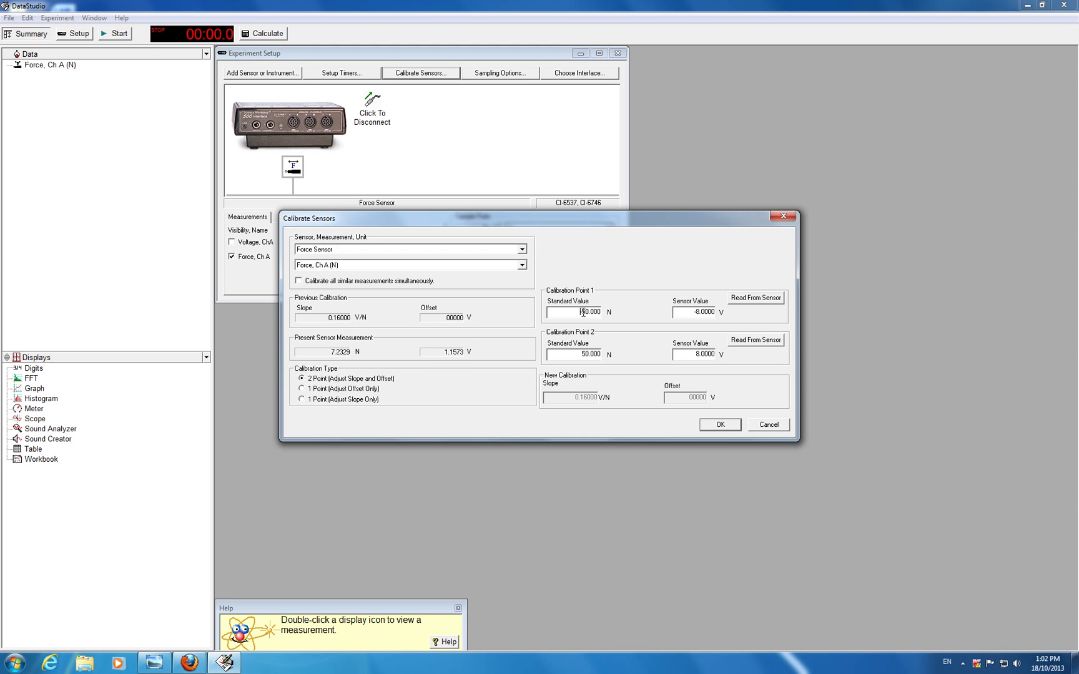
{"action": "left_click_drag", "start_coordinate": [578, 312], "coordinate": [607, 312]}
{"action": "type", "text": "0.98"}
{"action": "left_click_drag", "start_coordinate": [580, 354], "coordinate": [602, 354]}
{"action": "type", "text": "1.96"}
{"action": "left_click", "coordinate": [601, 356]}
{"action": "left_click", "coordinate": [772, 427]}
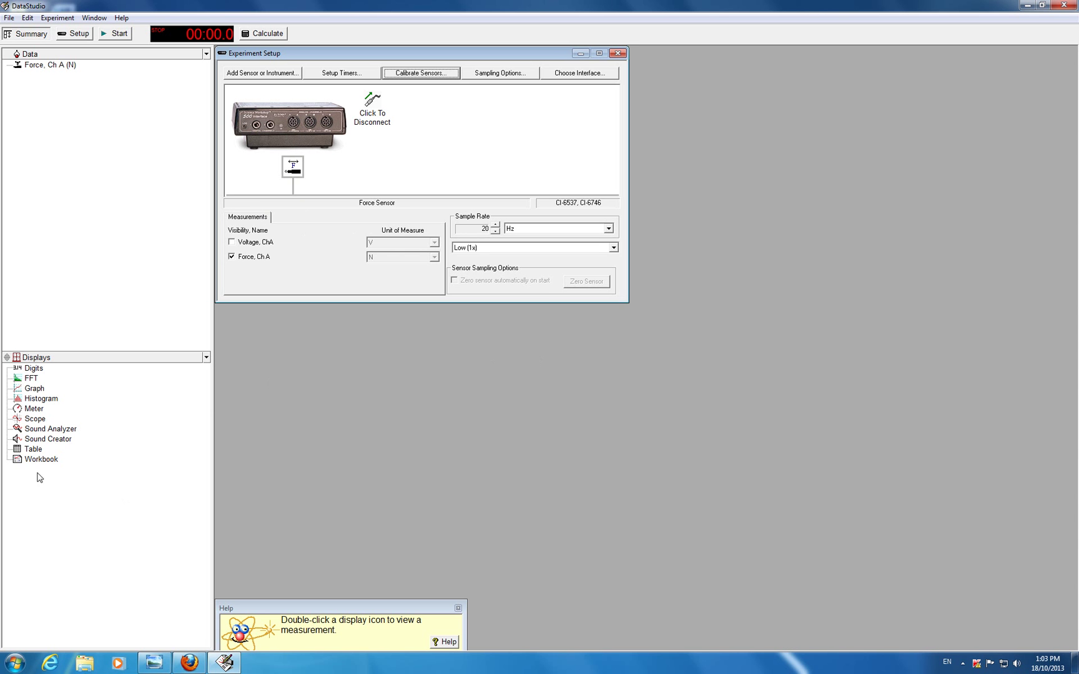
Step: Plot the force against time in a maximised graph and record a run of about 22 s
{"action": "double_click", "coordinate": [35, 389]}
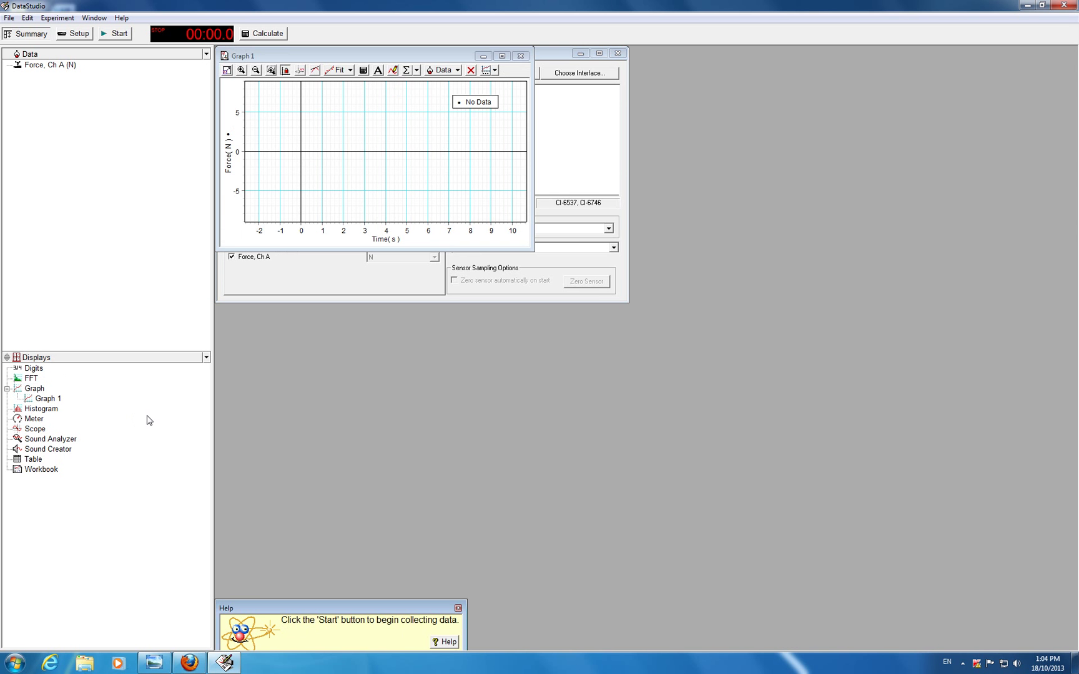
{"action": "left_click", "coordinate": [502, 56]}
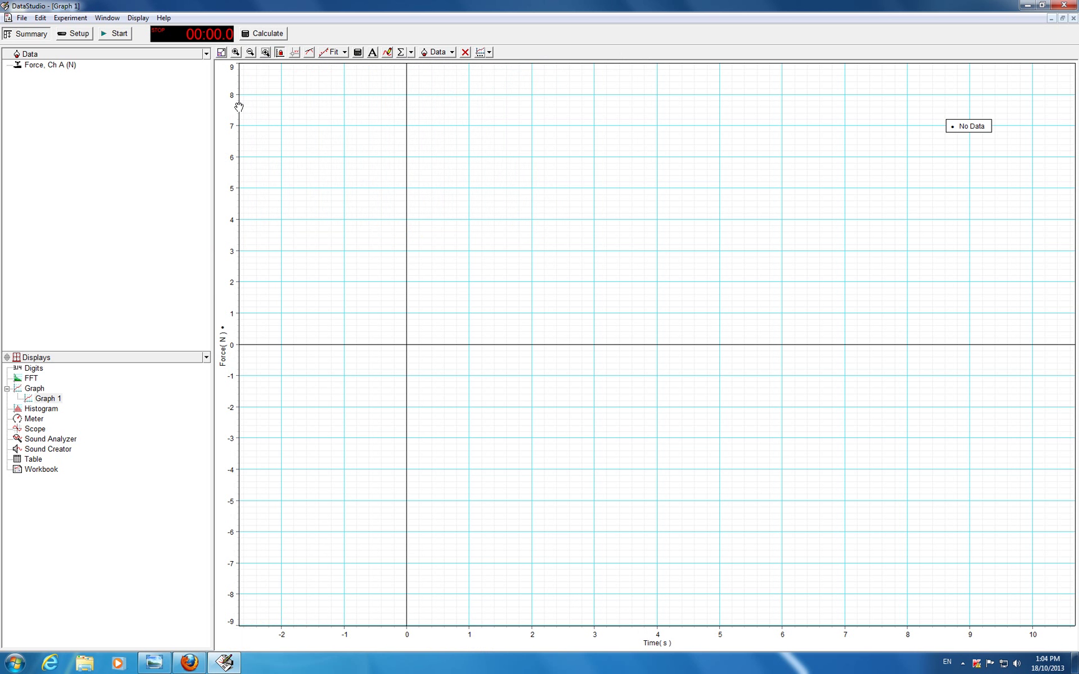
{"action": "left_click", "coordinate": [118, 35]}
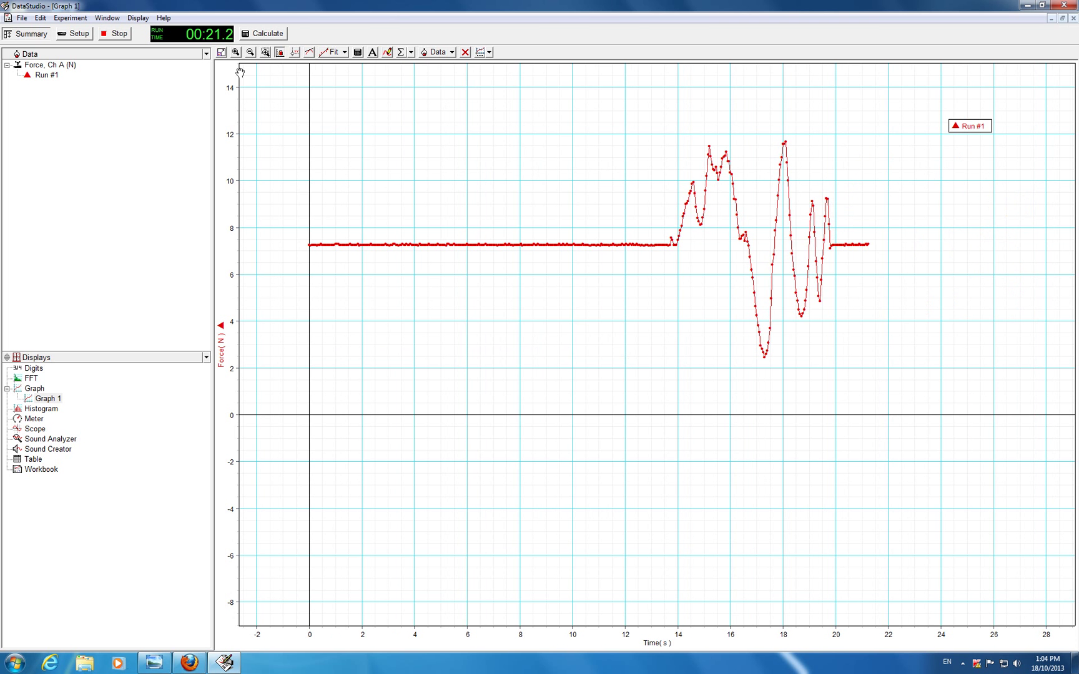
{"action": "left_click", "coordinate": [125, 35]}
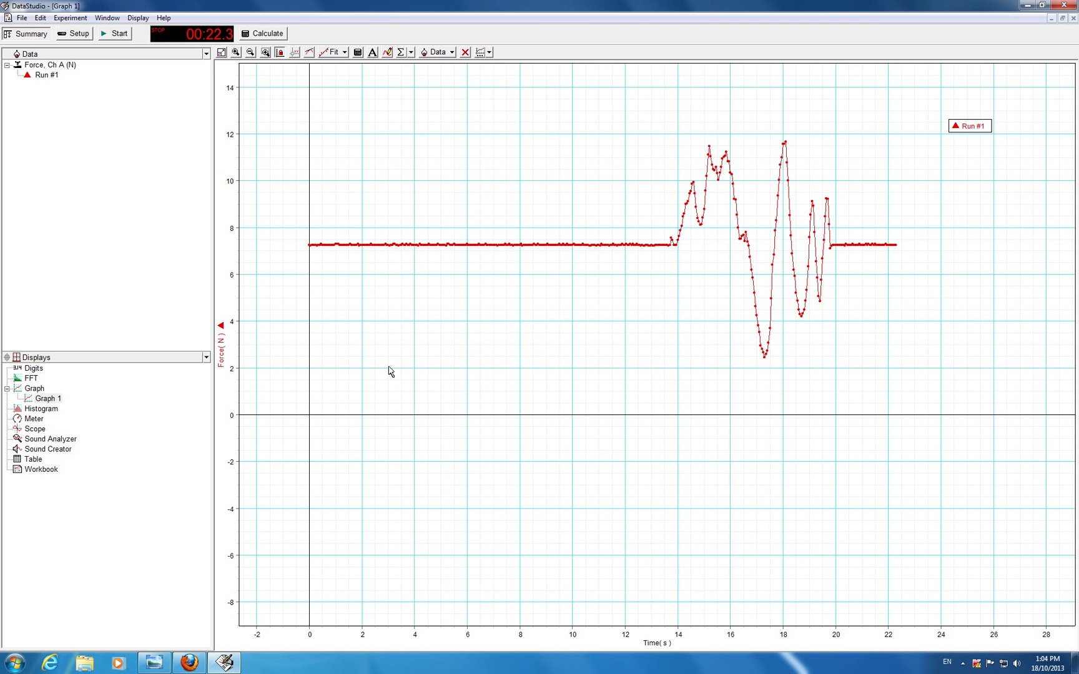
Step: View the photo IMG_0127 of the experiment setup in Windows Photo Viewer and close it
{"action": "left_click", "coordinate": [153, 662]}
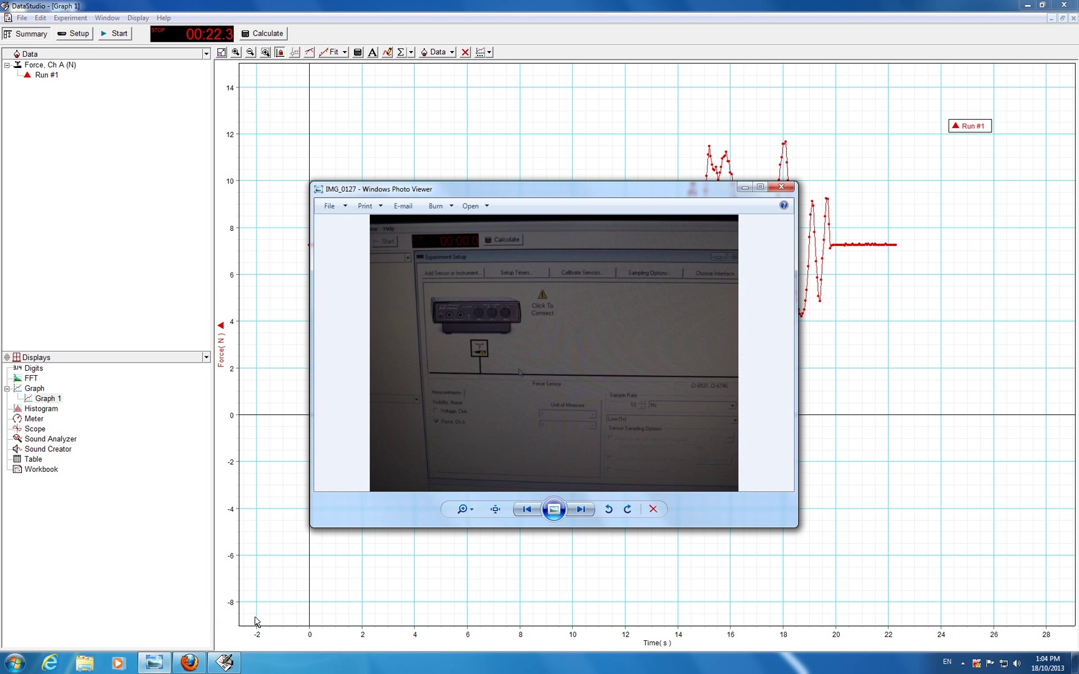
{"action": "left_click", "coordinate": [156, 664]}
{"action": "left_click", "coordinate": [156, 664]}
{"action": "left_click", "coordinate": [781, 187]}
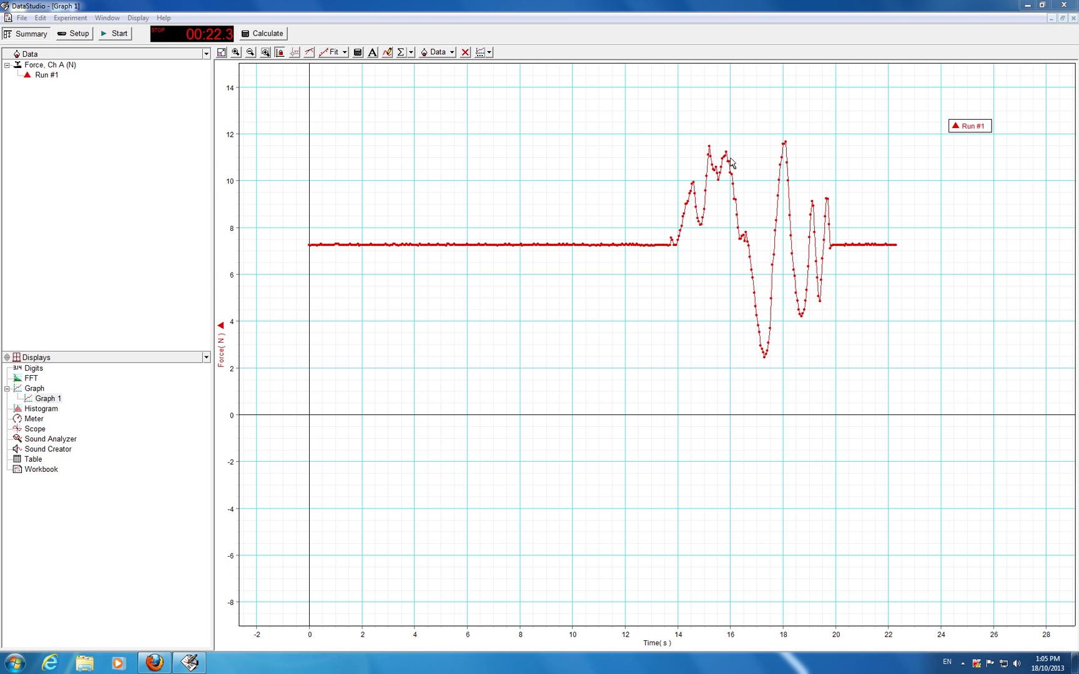
{"action": "left_click_drag", "start_coordinate": [673, 116], "coordinate": [841, 373]}
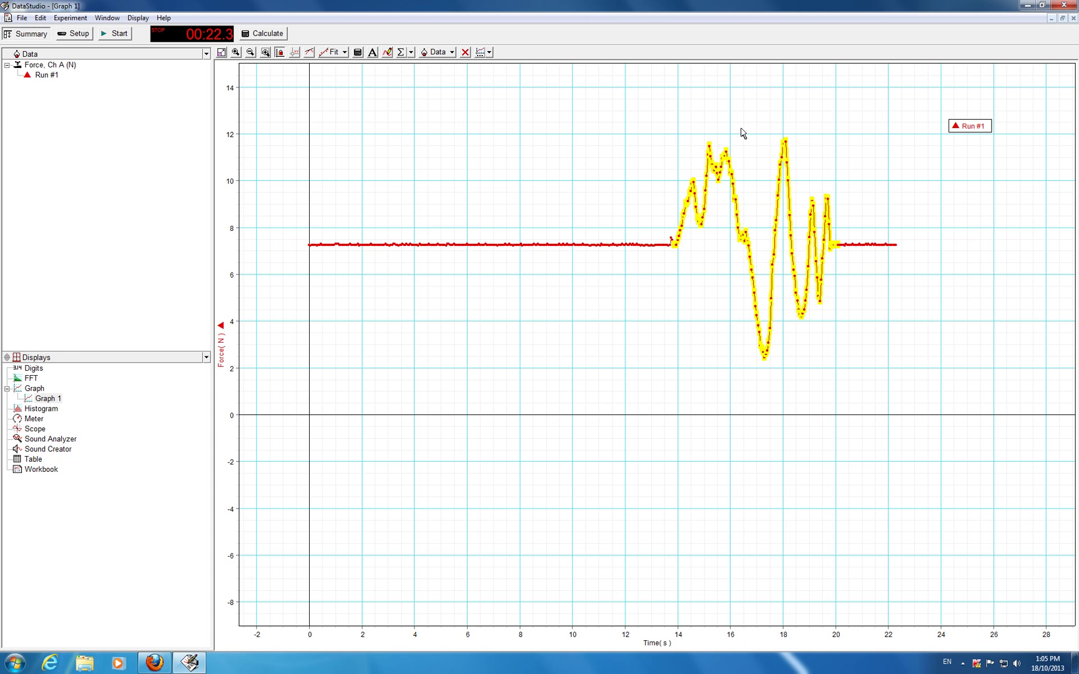
{"action": "left_click", "coordinate": [615, 171]}
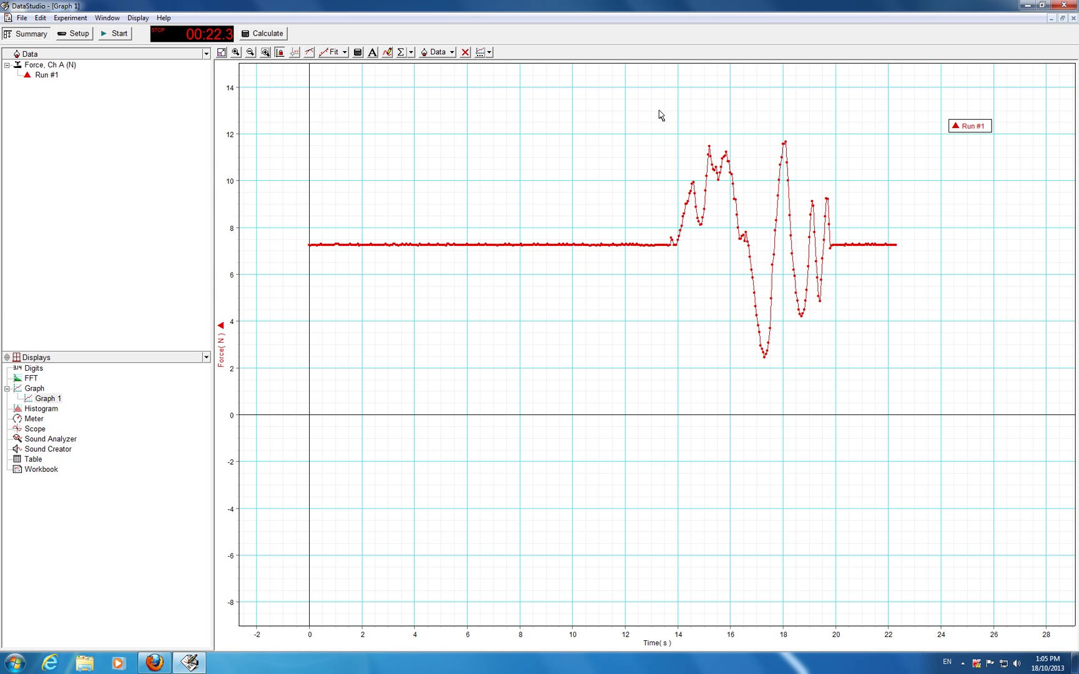
{"action": "left_click_drag", "start_coordinate": [659, 111], "coordinate": [863, 366]}
{"action": "left_click", "coordinate": [626, 197]}
Step: Select the Run #1 data from about 12 s to 21 s and show all statistics for it
{"action": "left_click_drag", "start_coordinate": [631, 97], "coordinate": [863, 376]}
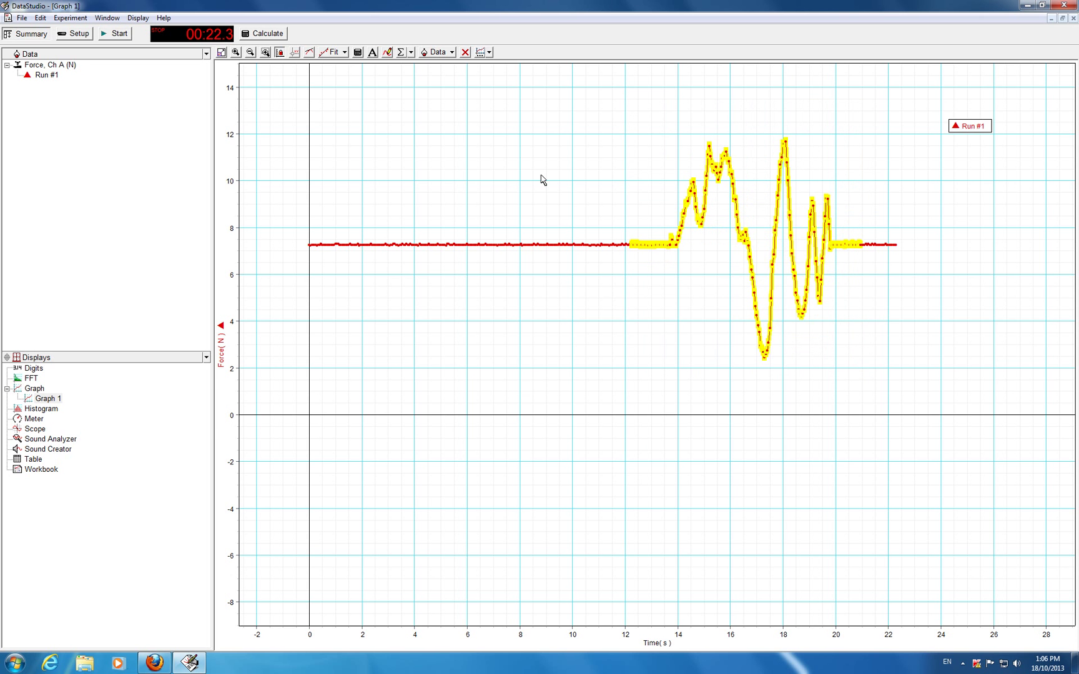
{"action": "left_click", "coordinate": [410, 52]}
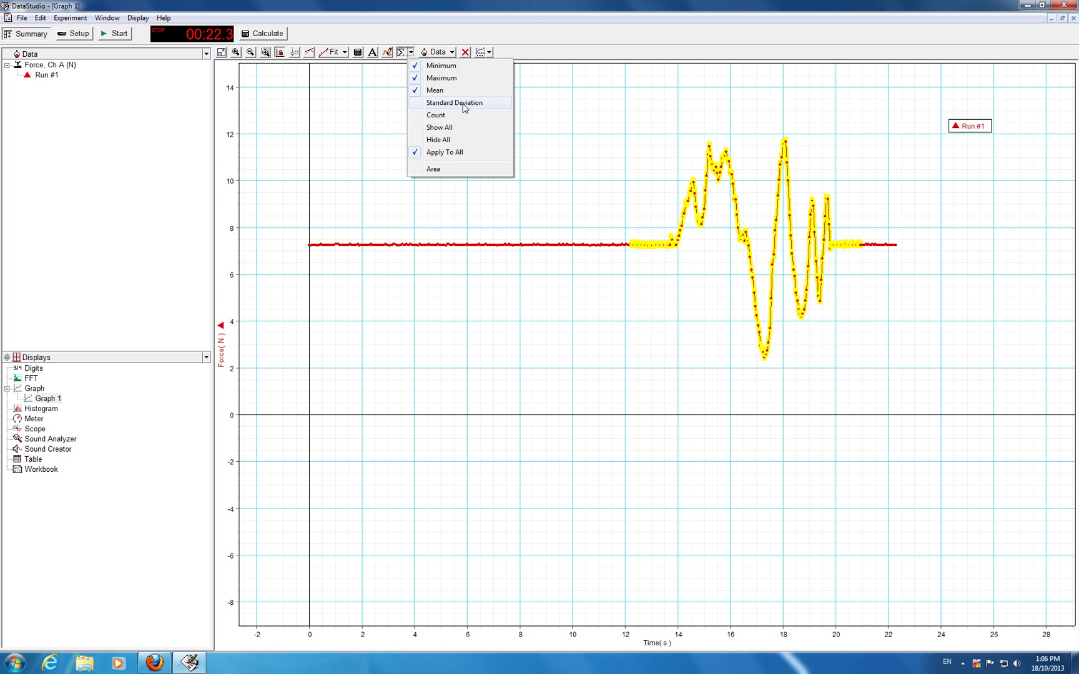
{"action": "left_click", "coordinate": [439, 128]}
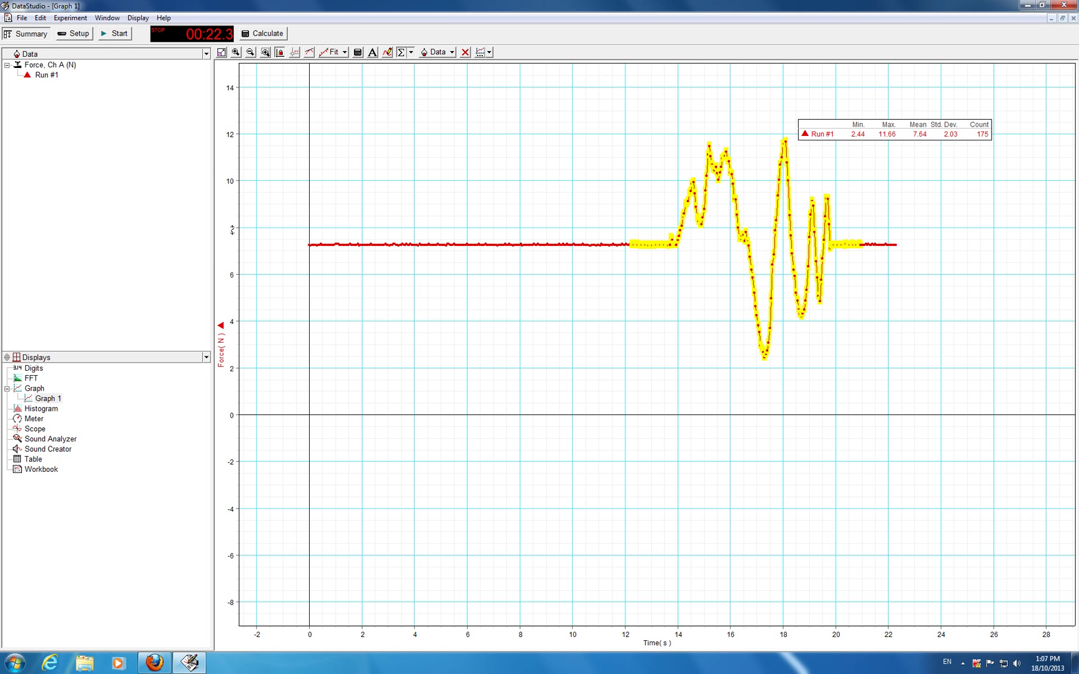
Step: Rescale the graph's force and time axes and shift the plot to show Run #1 from about 10 s onward
{"action": "left_click_drag", "start_coordinate": [232, 230], "coordinate": [242, 394]}
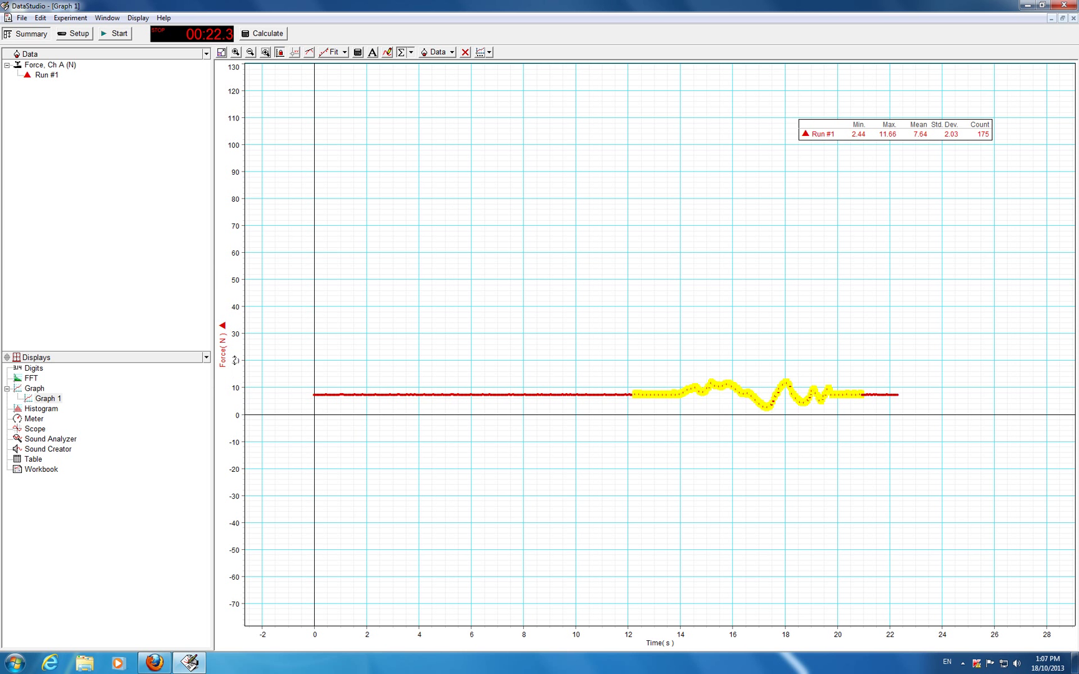
{"action": "left_click_drag", "start_coordinate": [235, 360], "coordinate": [229, 228]}
{"action": "left_click_drag", "start_coordinate": [235, 318], "coordinate": [235, 287]}
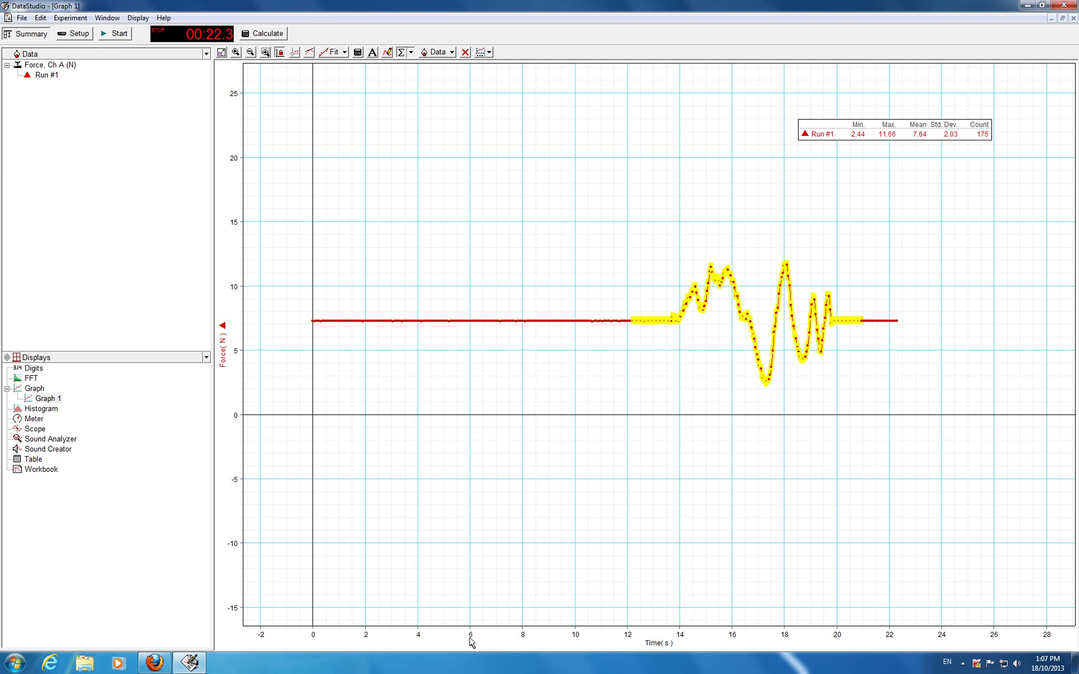
{"action": "left_click_drag", "start_coordinate": [470, 635], "coordinate": [529, 647]}
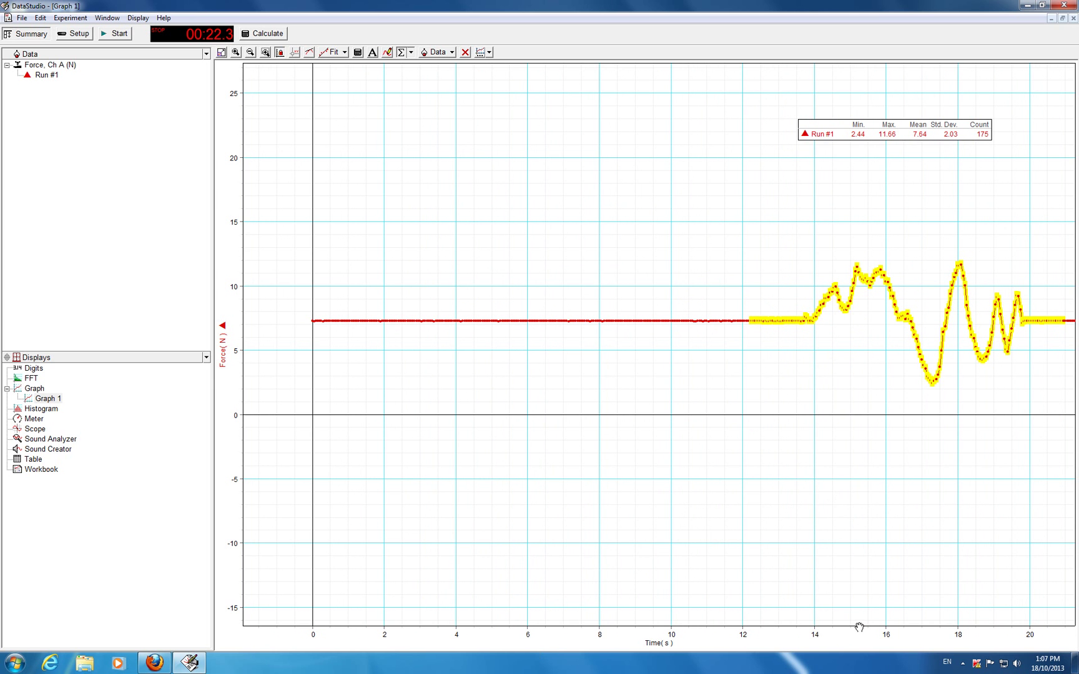
{"action": "left_click_drag", "start_coordinate": [860, 627], "coordinate": [417, 647]}
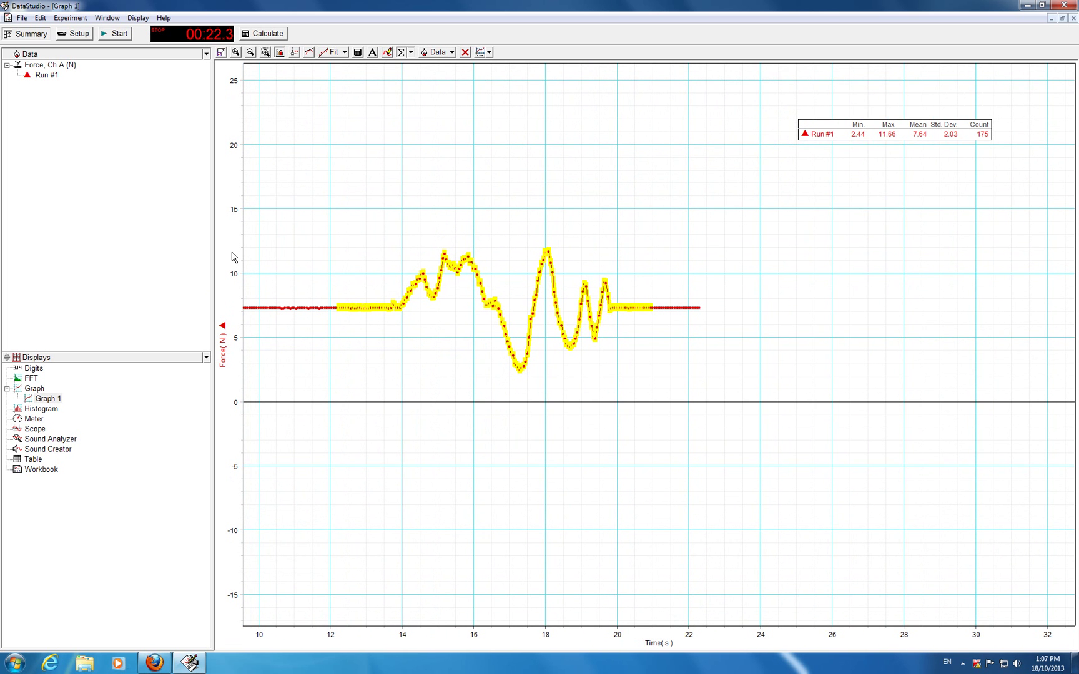
{"action": "left_click_drag", "start_coordinate": [244, 250], "coordinate": [248, 338]}
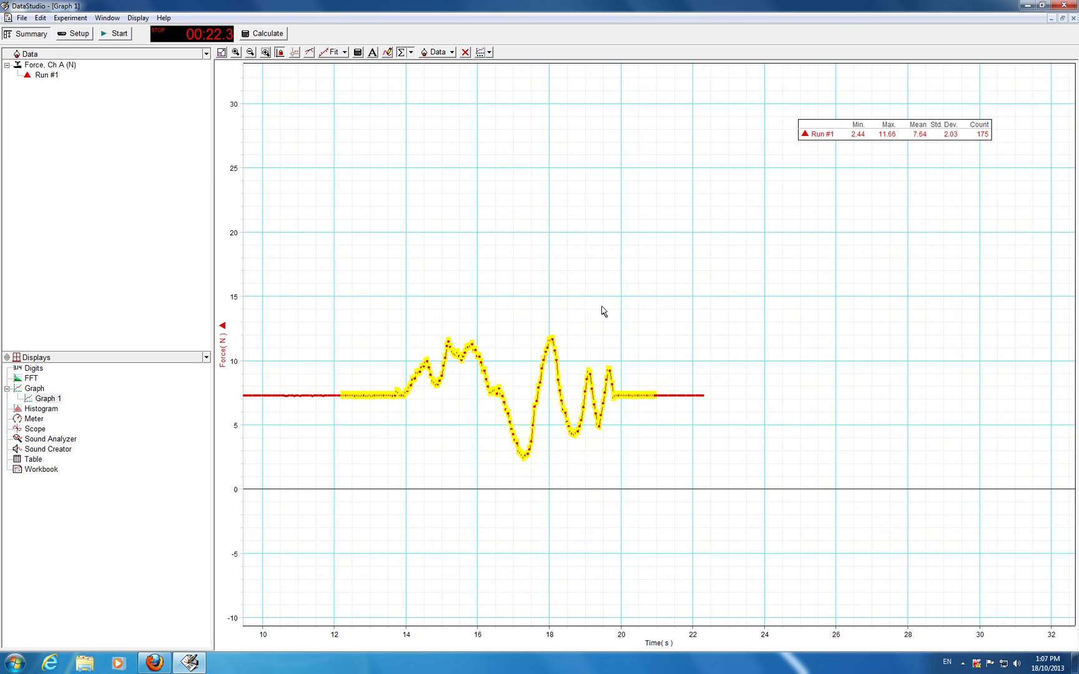
Step: Record a second force run of about 13 s and delete all data runs from the activity
{"action": "left_click", "coordinate": [117, 36]}
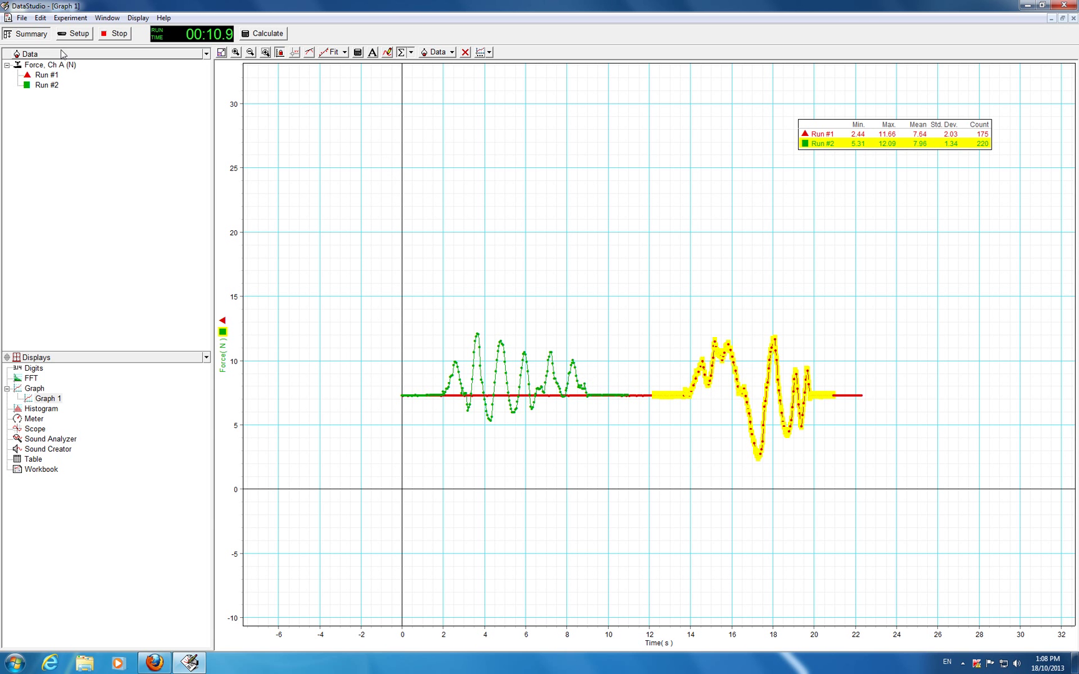
{"action": "left_click", "coordinate": [114, 36]}
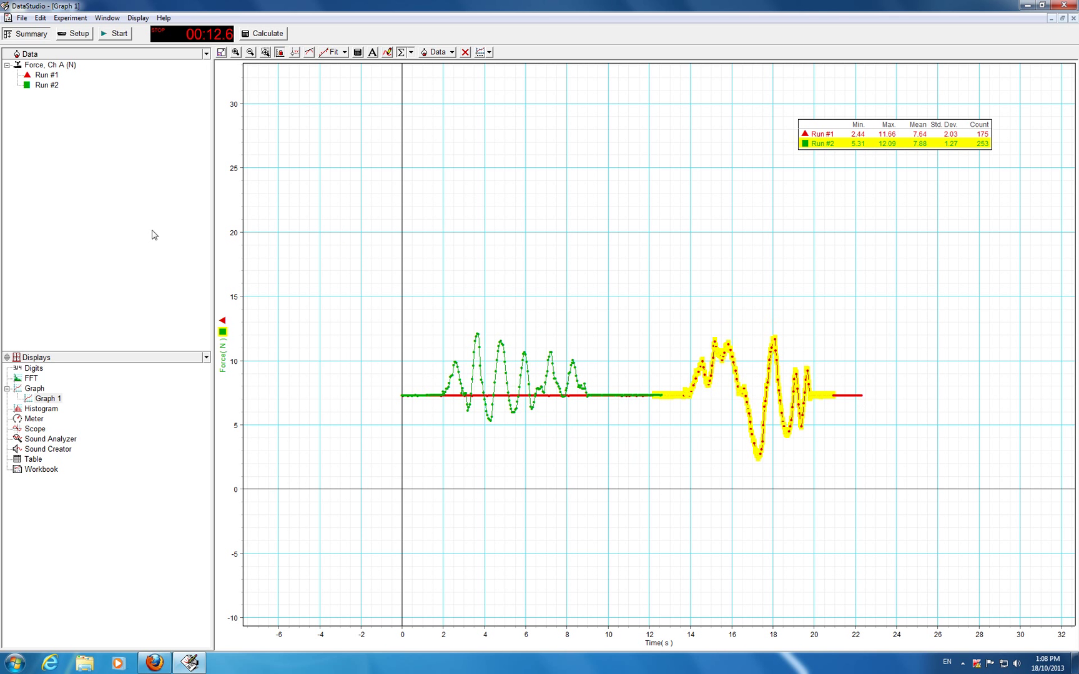
{"action": "left_click", "coordinate": [71, 18]}
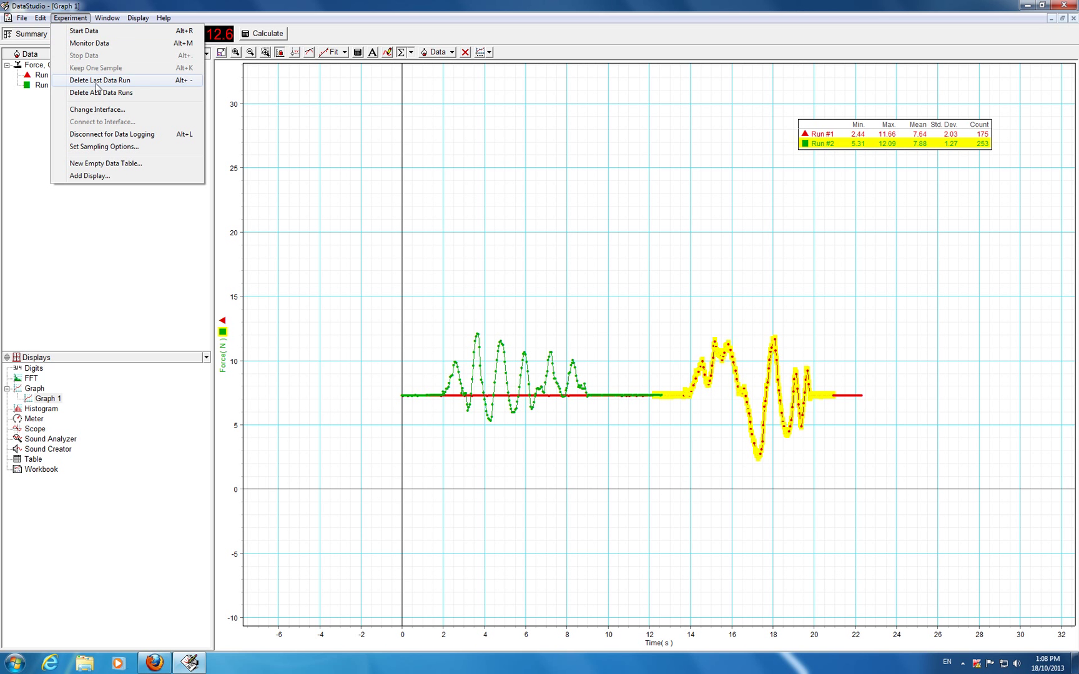
{"action": "left_click", "coordinate": [143, 92]}
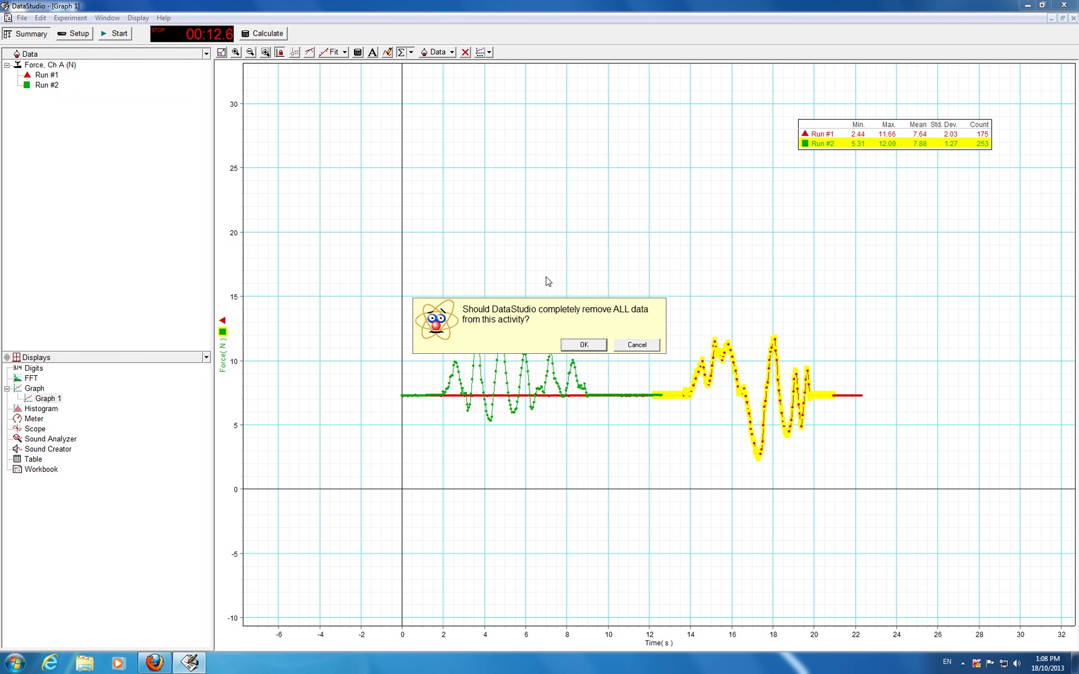
{"action": "left_click", "coordinate": [582, 346]}
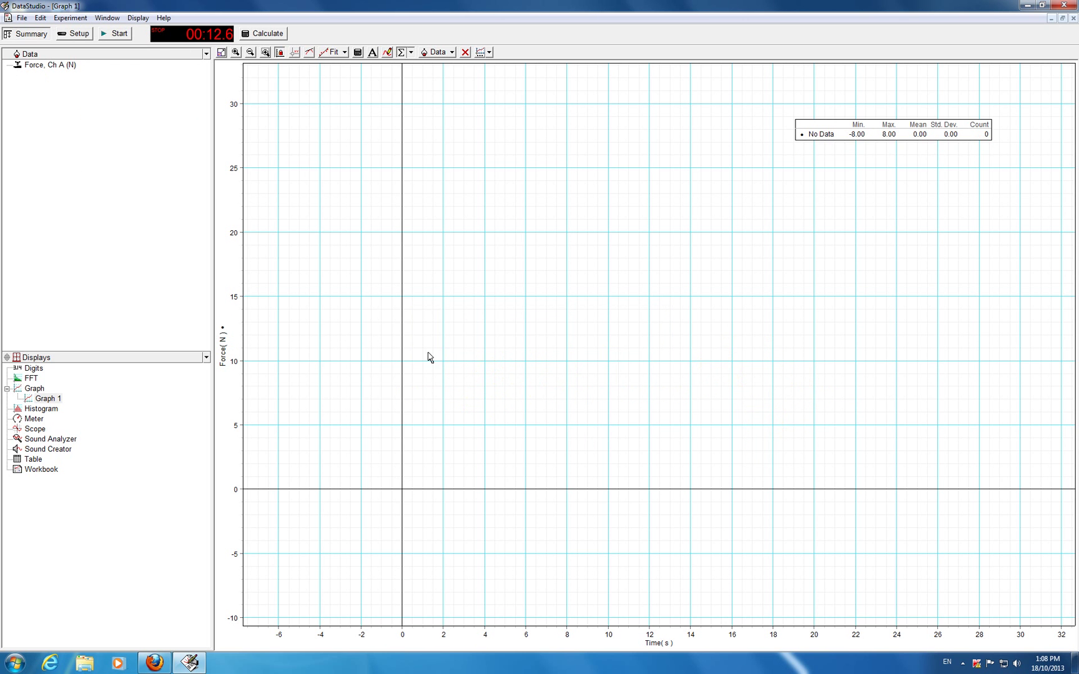
Step: Record two new force runs, the first about 9 s long and the second about 11 s long
{"action": "left_click", "coordinate": [113, 35]}
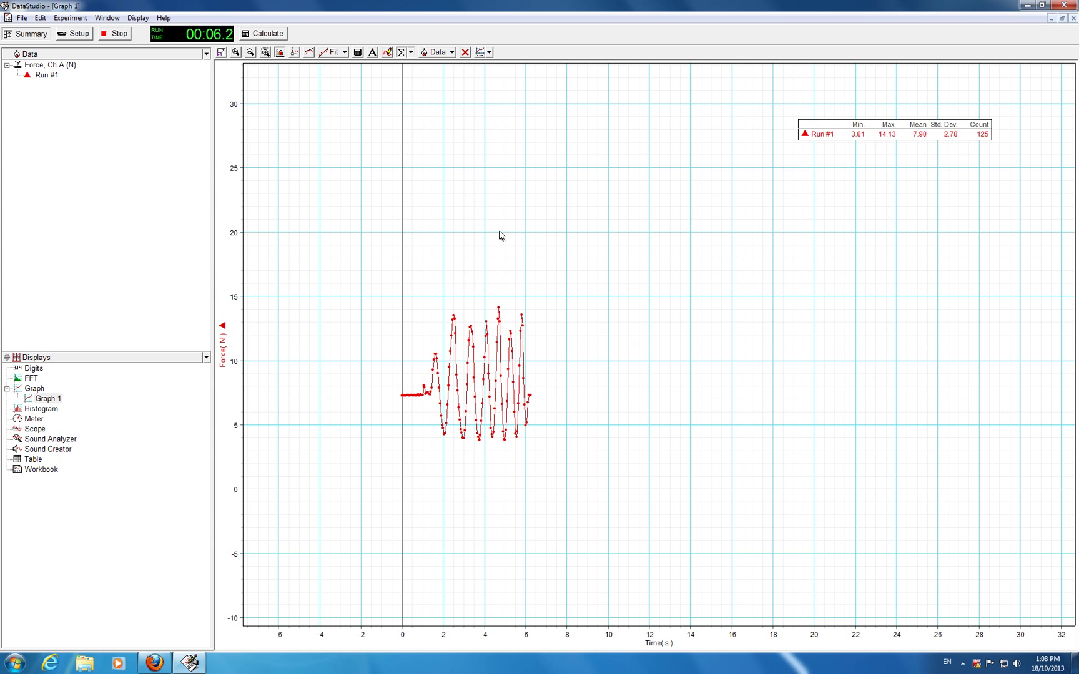
{"action": "left_click", "coordinate": [118, 36]}
{"action": "left_click", "coordinate": [119, 37]}
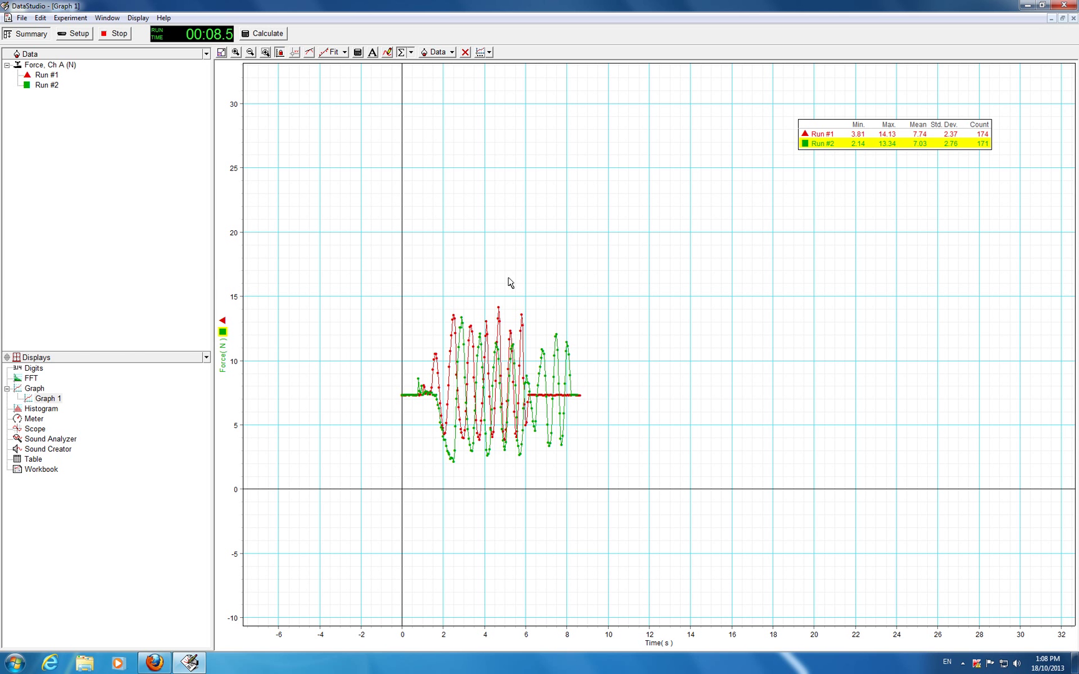
{"action": "left_click", "coordinate": [115, 37]}
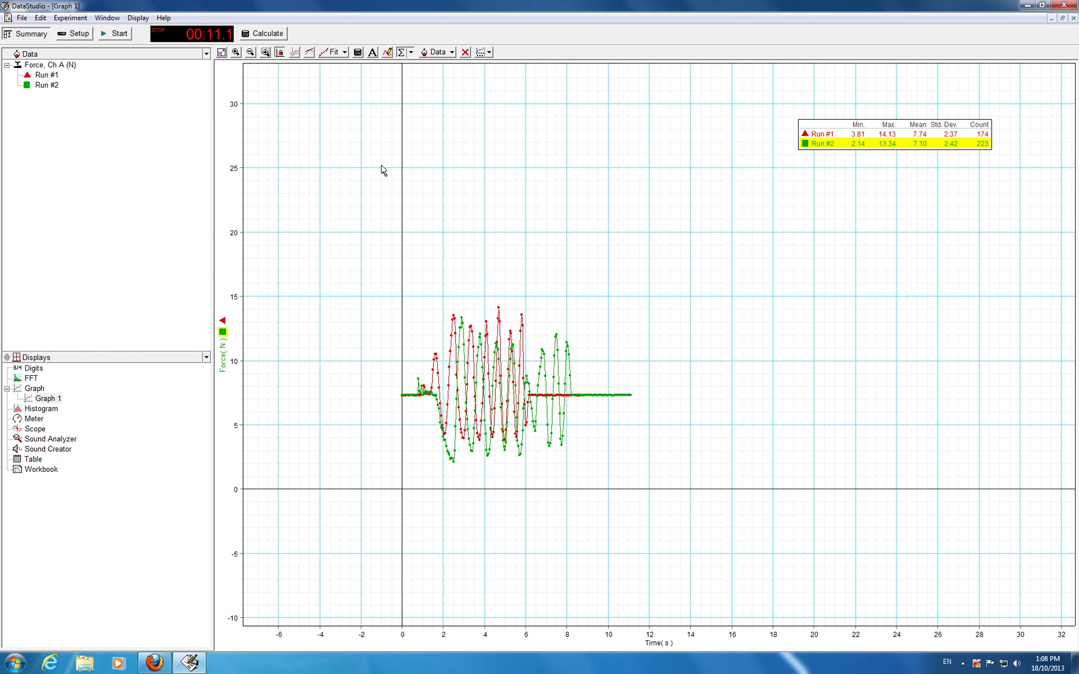
Step: Select the data from about 1.3 s to the end in Run #1 and in Run #2 for the statistics
{"action": "left_click", "coordinate": [830, 137]}
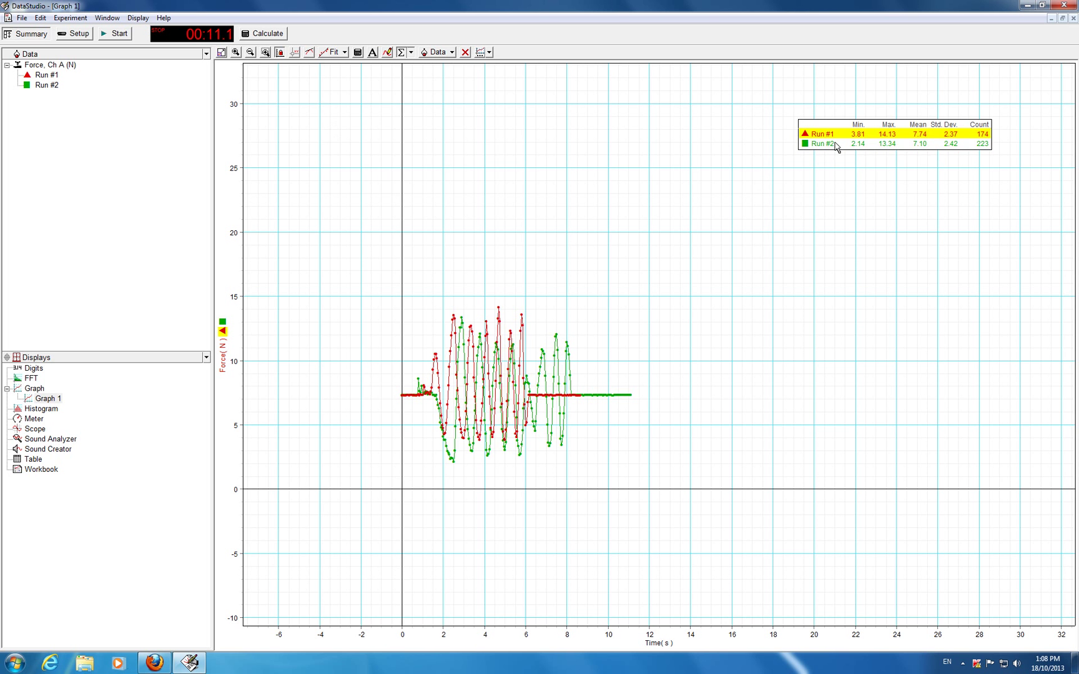
{"action": "left_click_drag", "start_coordinate": [430, 282], "coordinate": [585, 487]}
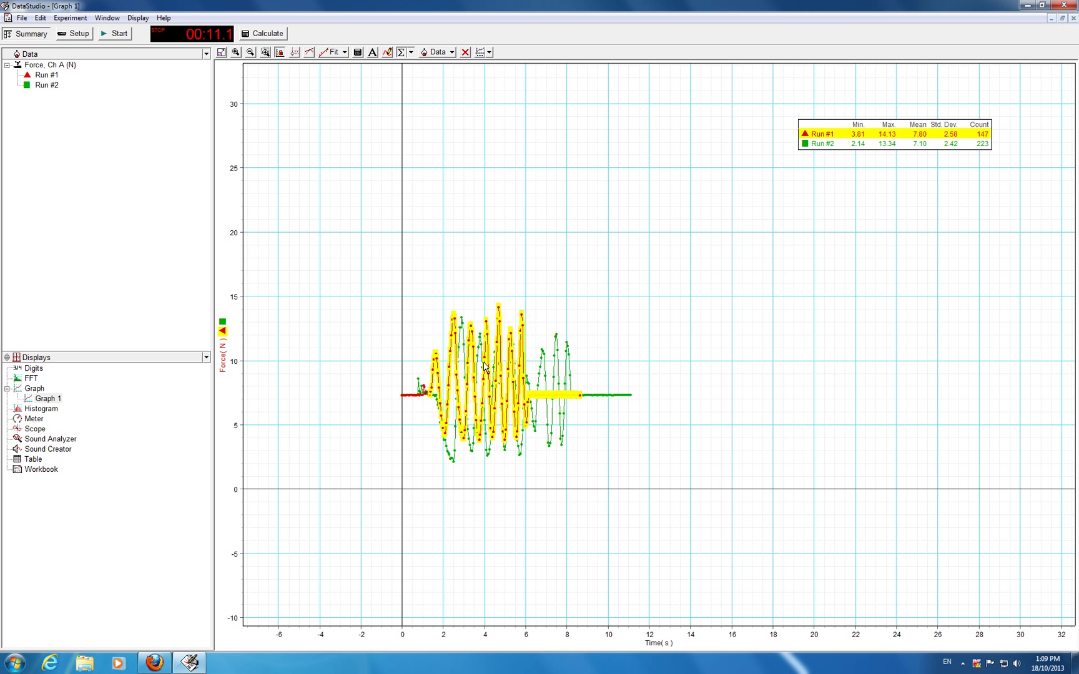
{"action": "left_click", "coordinate": [819, 144]}
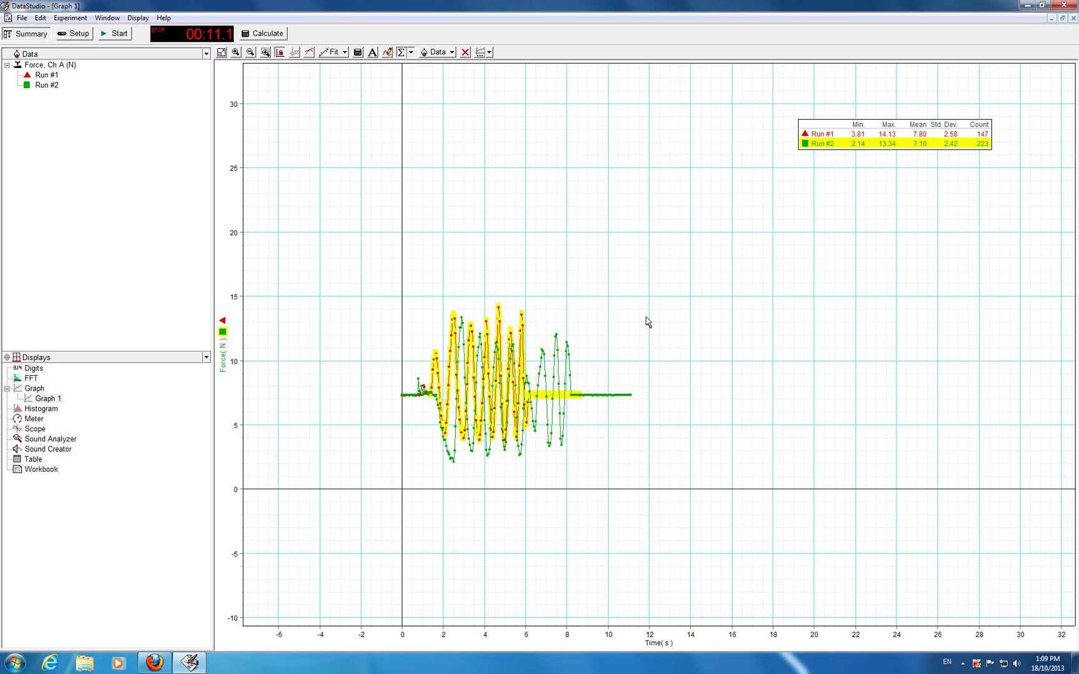
{"action": "right_click", "coordinate": [650, 359]}
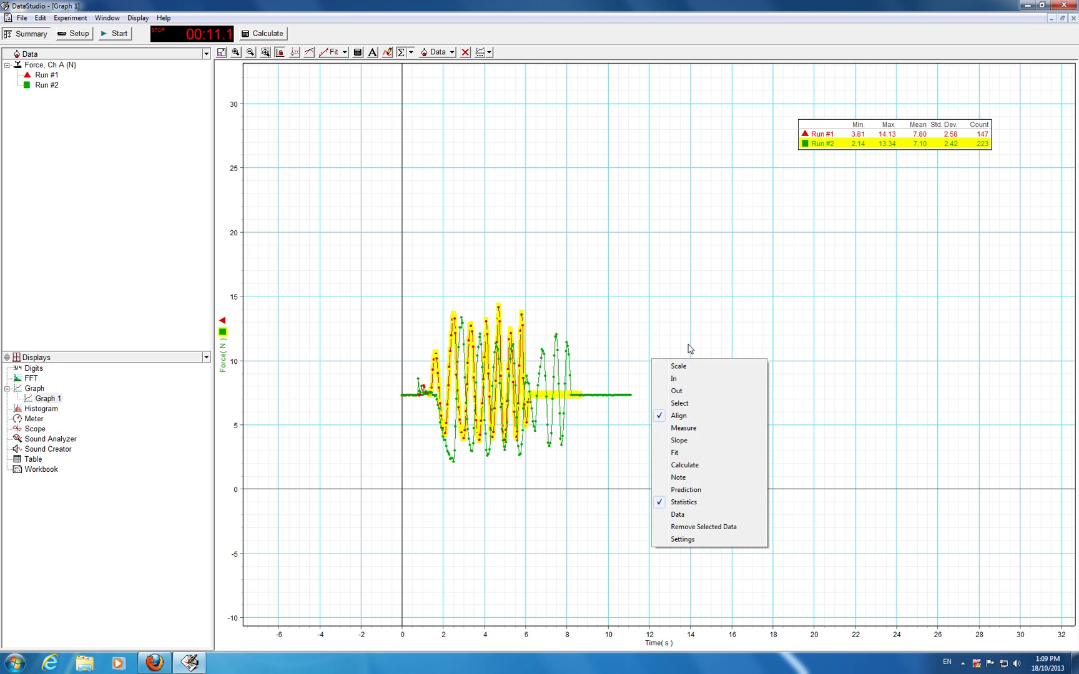
{"action": "left_click", "coordinate": [652, 315]}
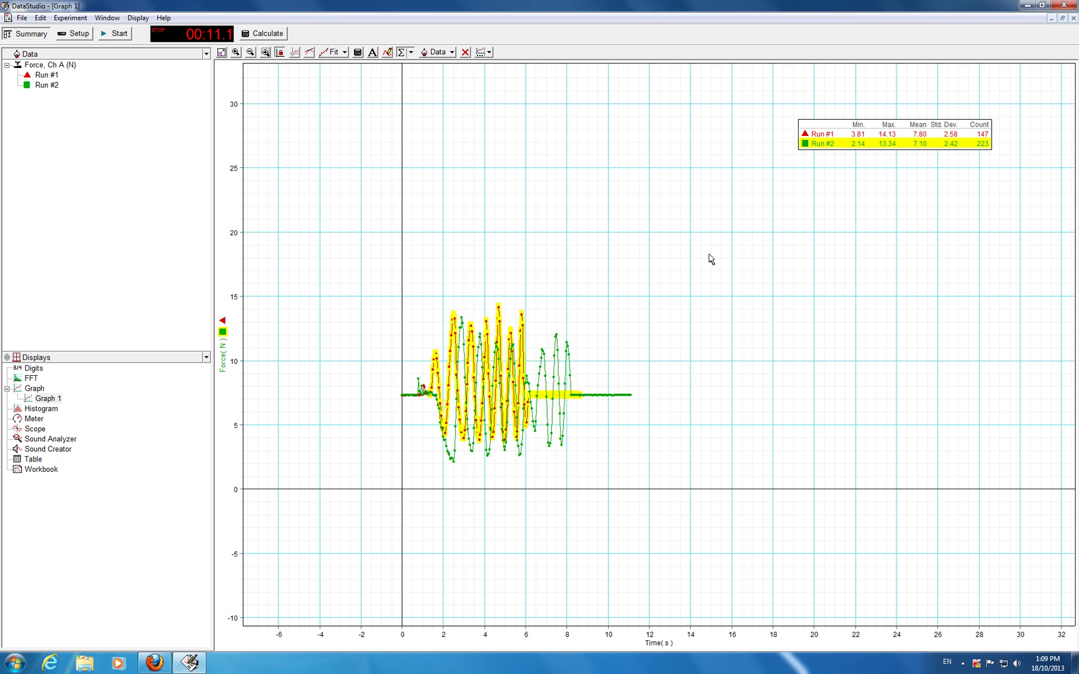
{"action": "left_click", "coordinate": [822, 135]}
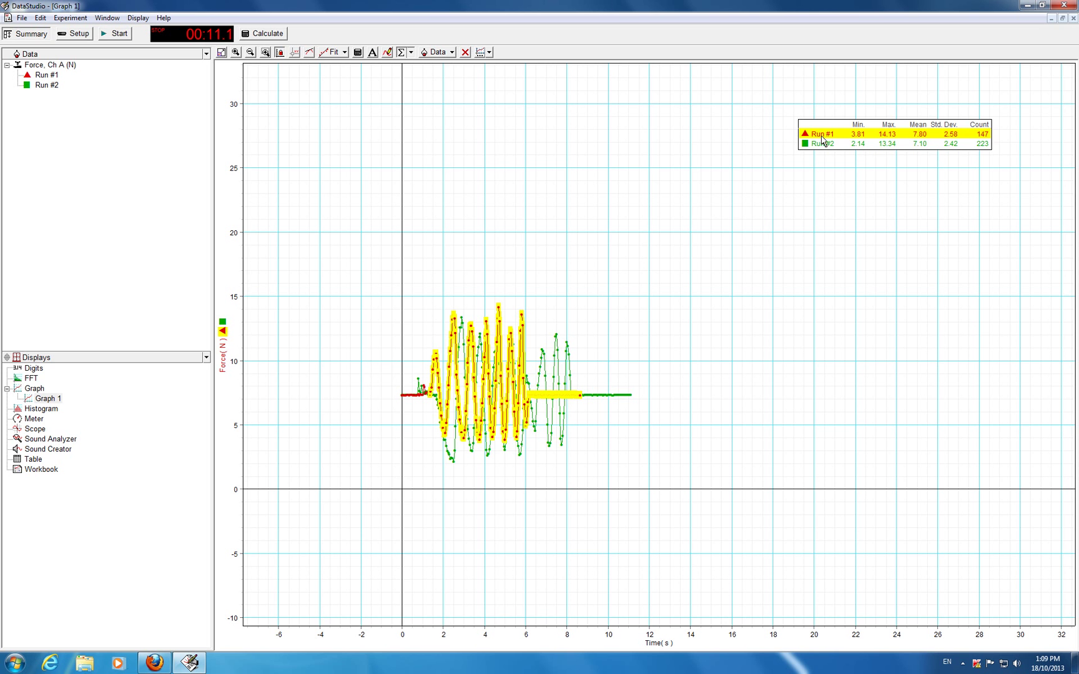
{"action": "left_click", "coordinate": [821, 146]}
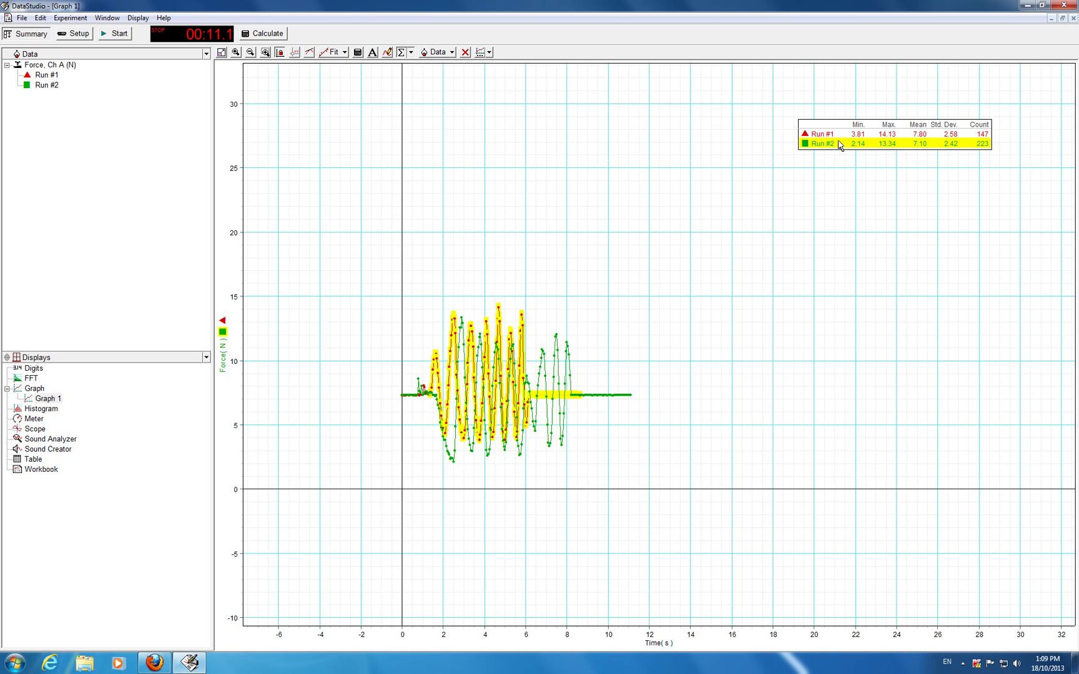
{"action": "left_click_drag", "start_coordinate": [430, 266], "coordinate": [653, 490]}
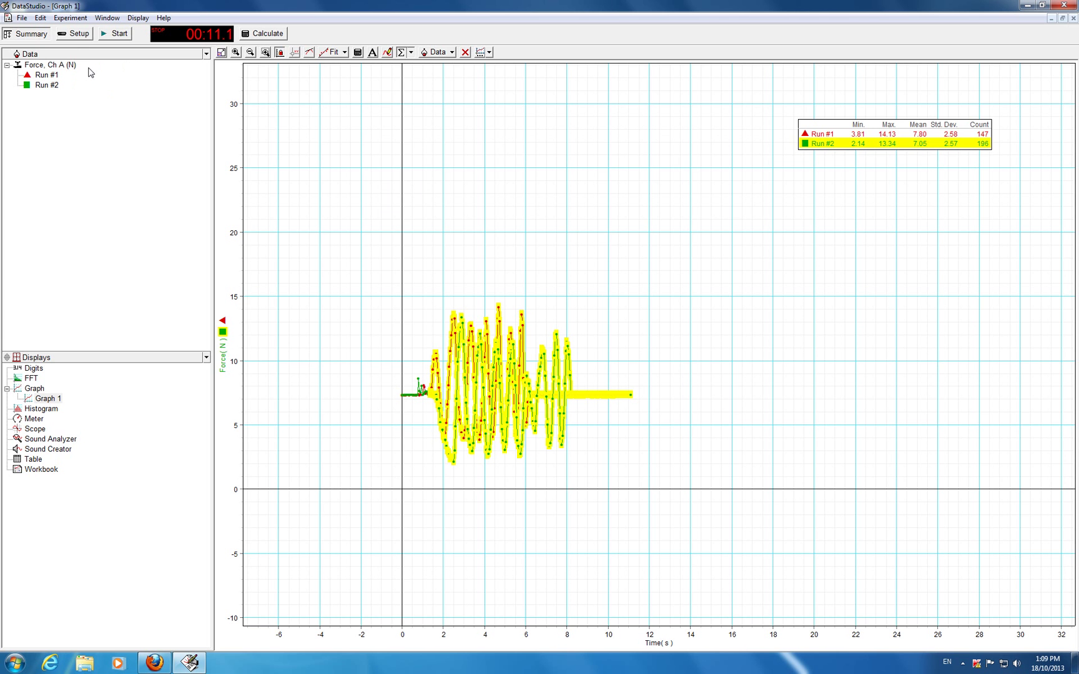
Step: Examine the force sensor's calibration settings in the experiment setup and accept them as they are
{"action": "left_click", "coordinate": [78, 34]}
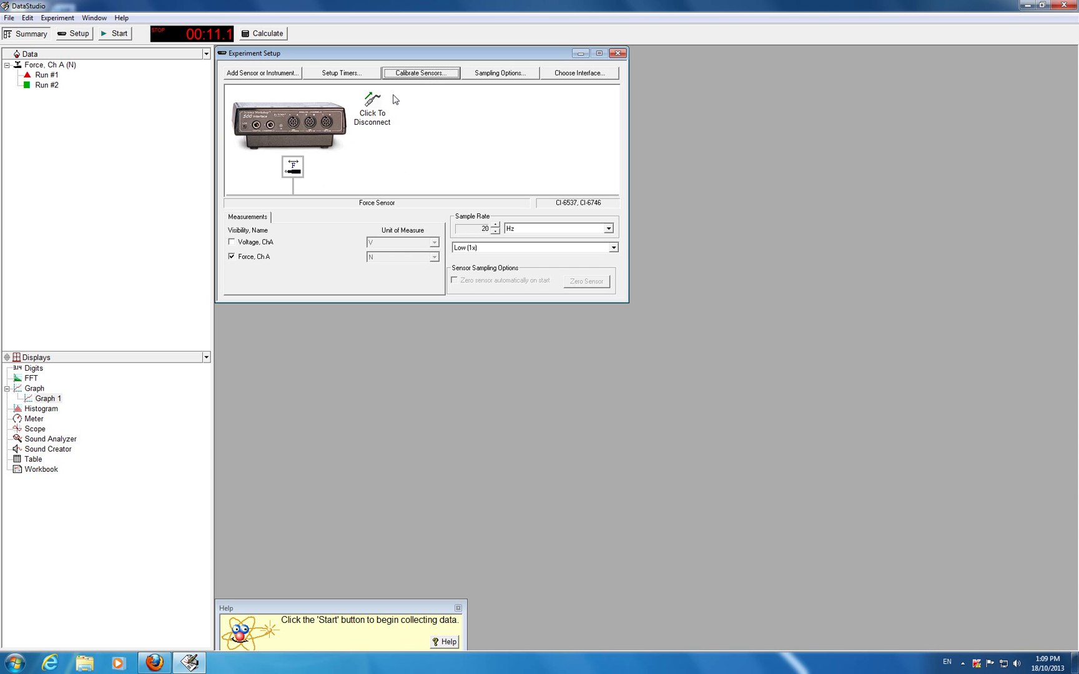
{"action": "left_click", "coordinate": [419, 73]}
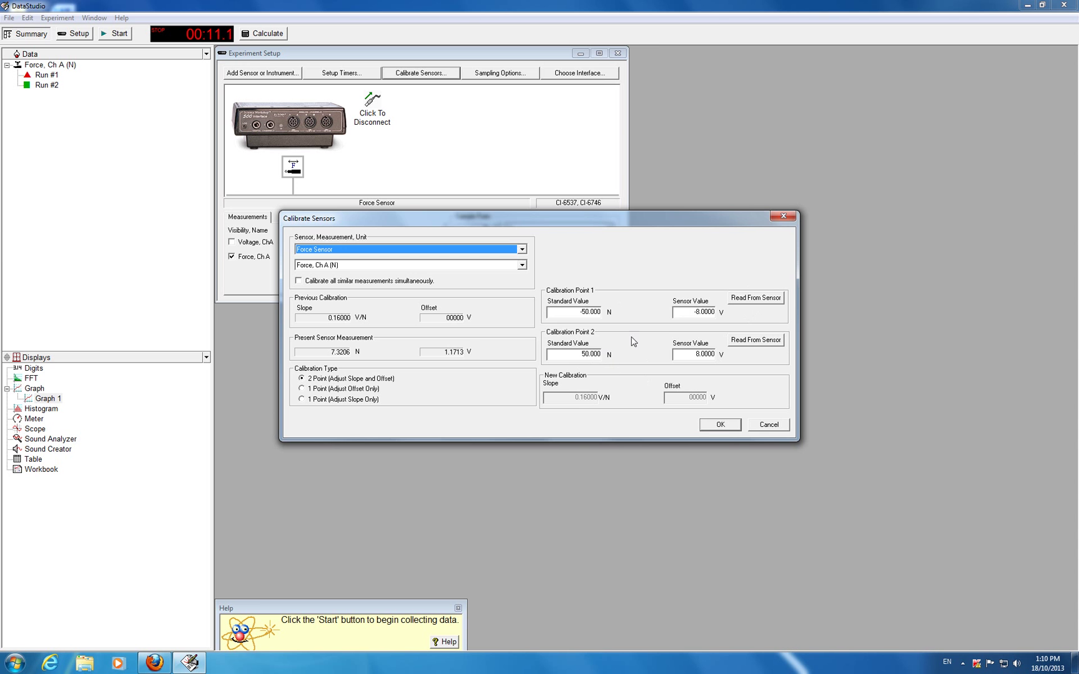
{"action": "left_click", "coordinate": [720, 427]}
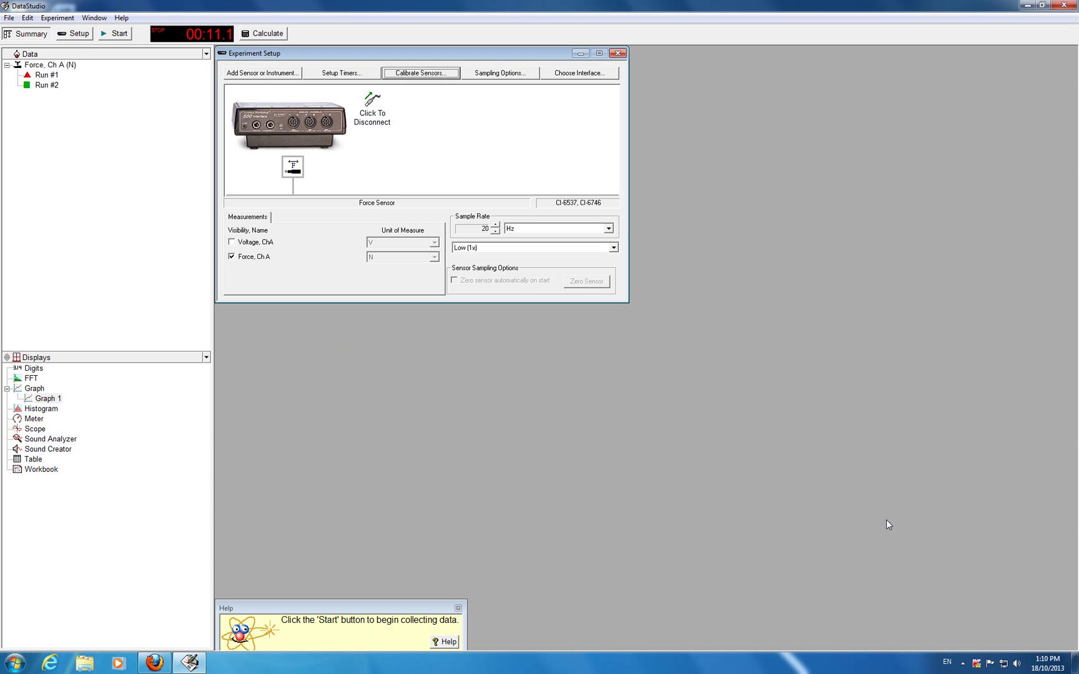
{"action": "left_click", "coordinate": [963, 665]}
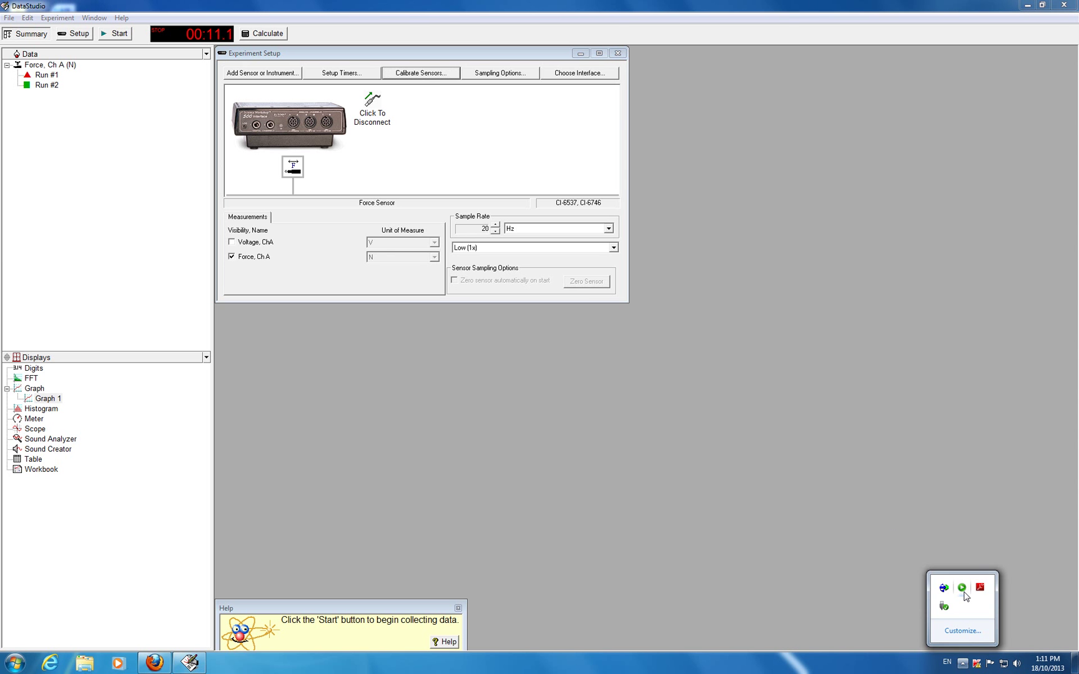
{"action": "right_click", "coordinate": [962, 590]}
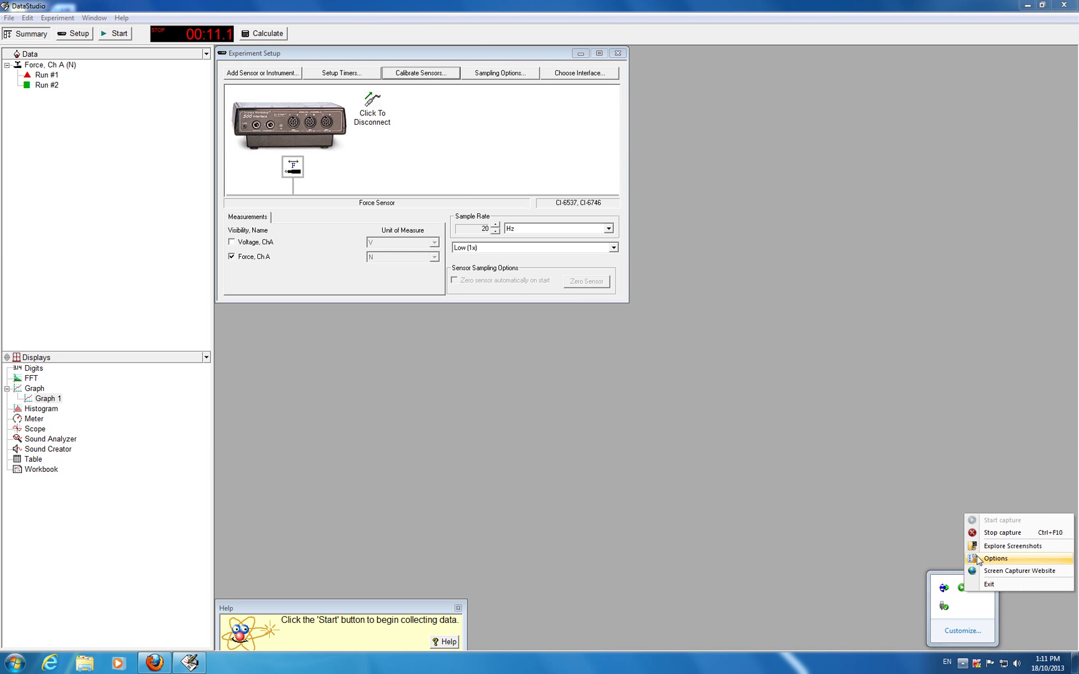